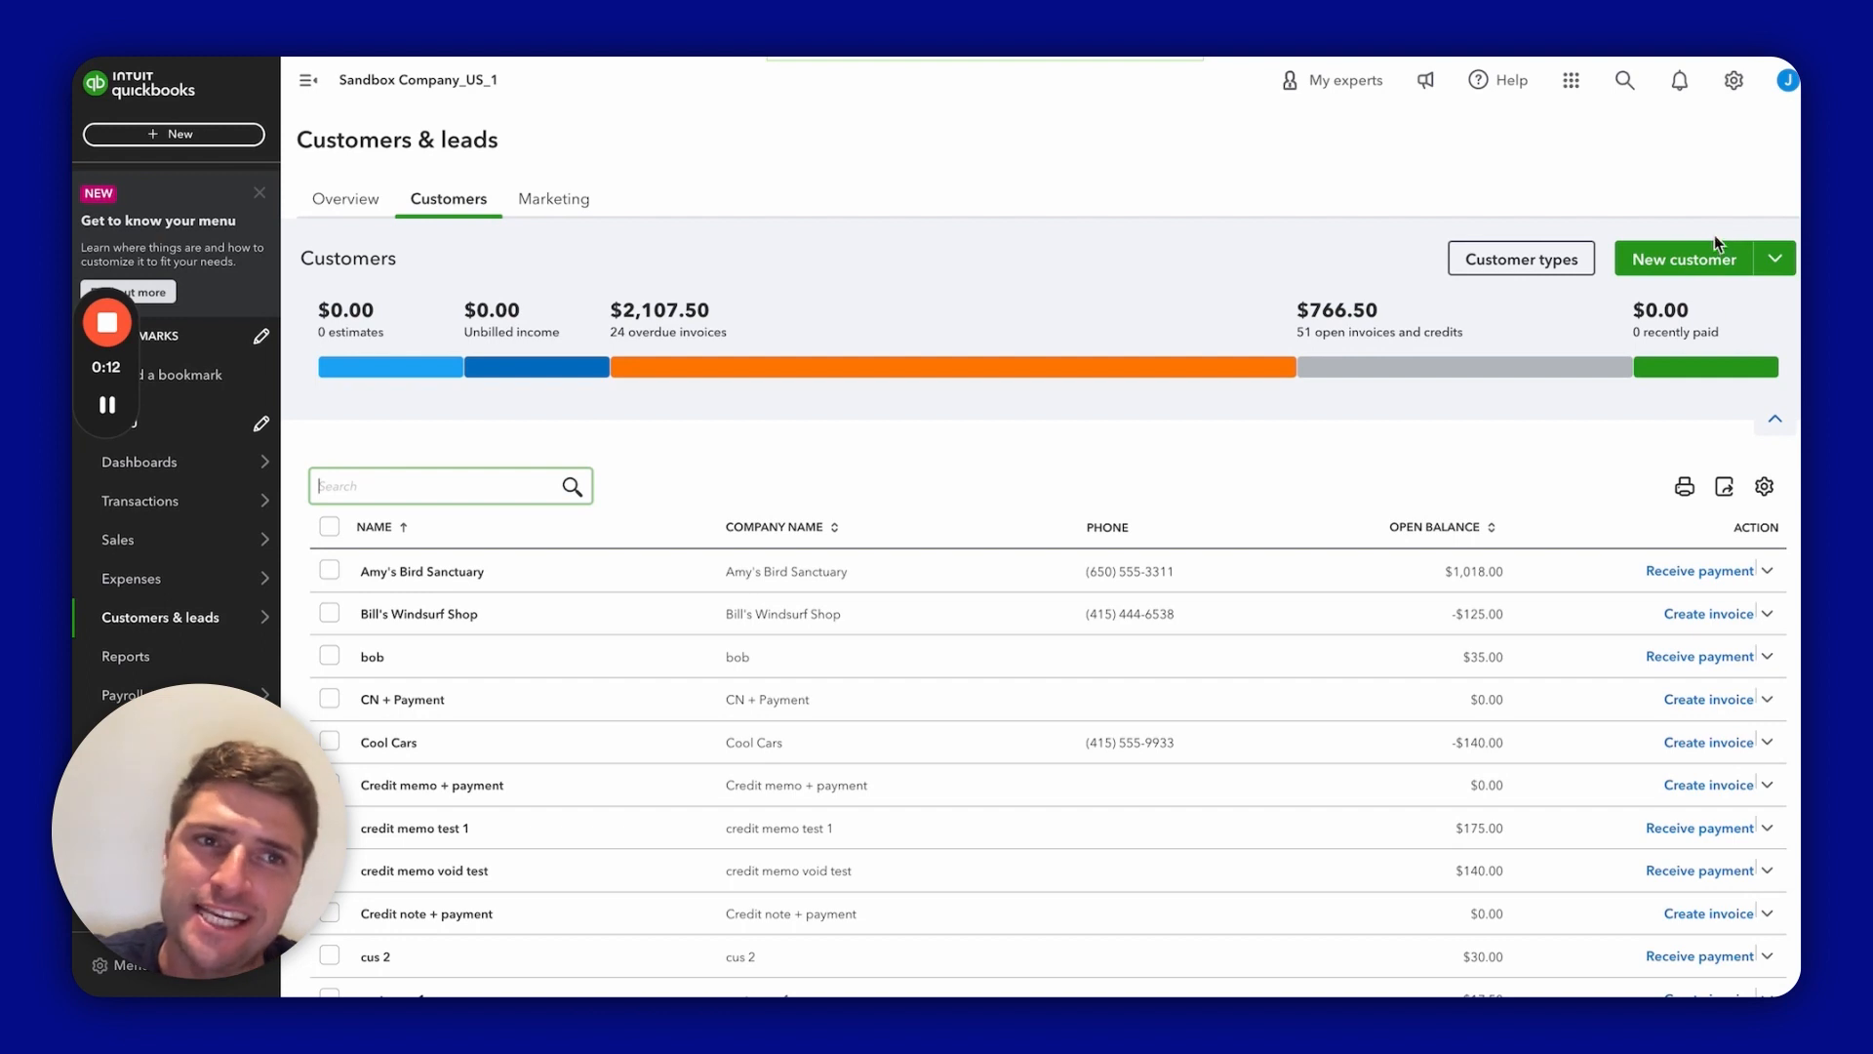
Step: Start a new customer record from the Customers list
left_click(206, 146)
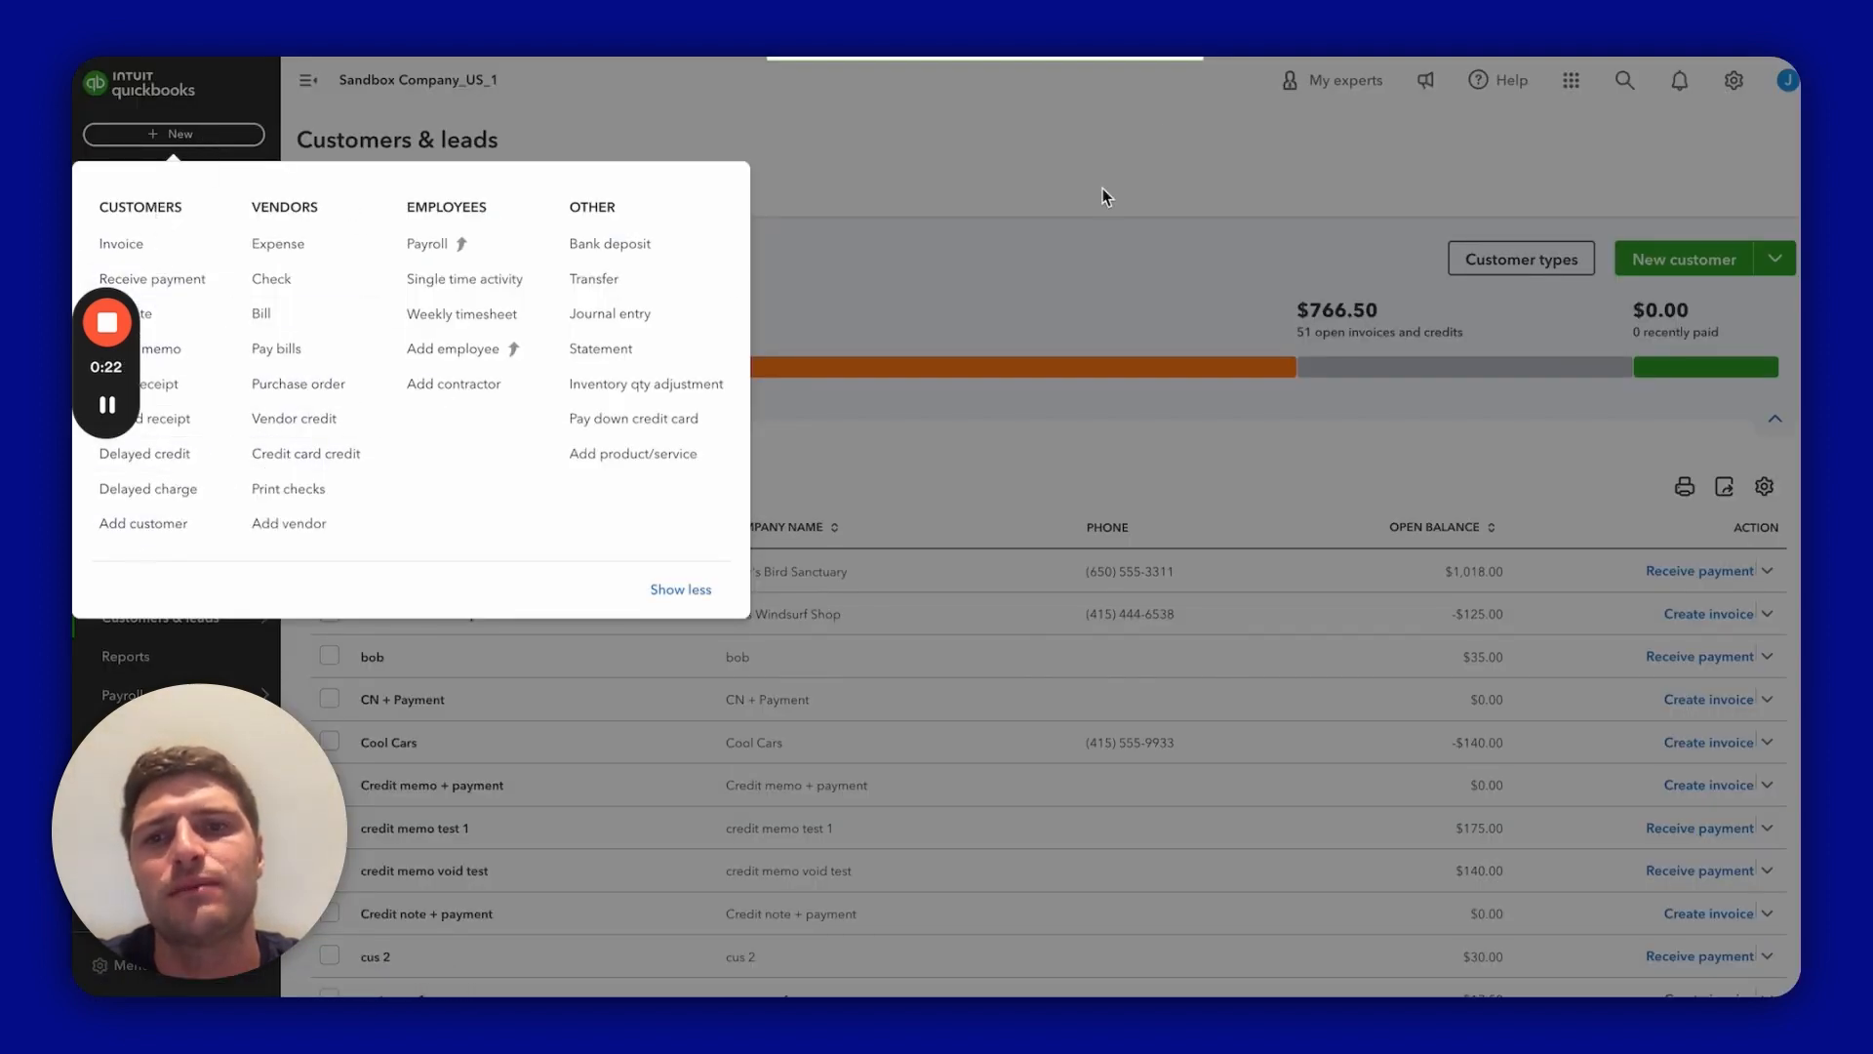
left_click(1006, 111)
left_click(1688, 259)
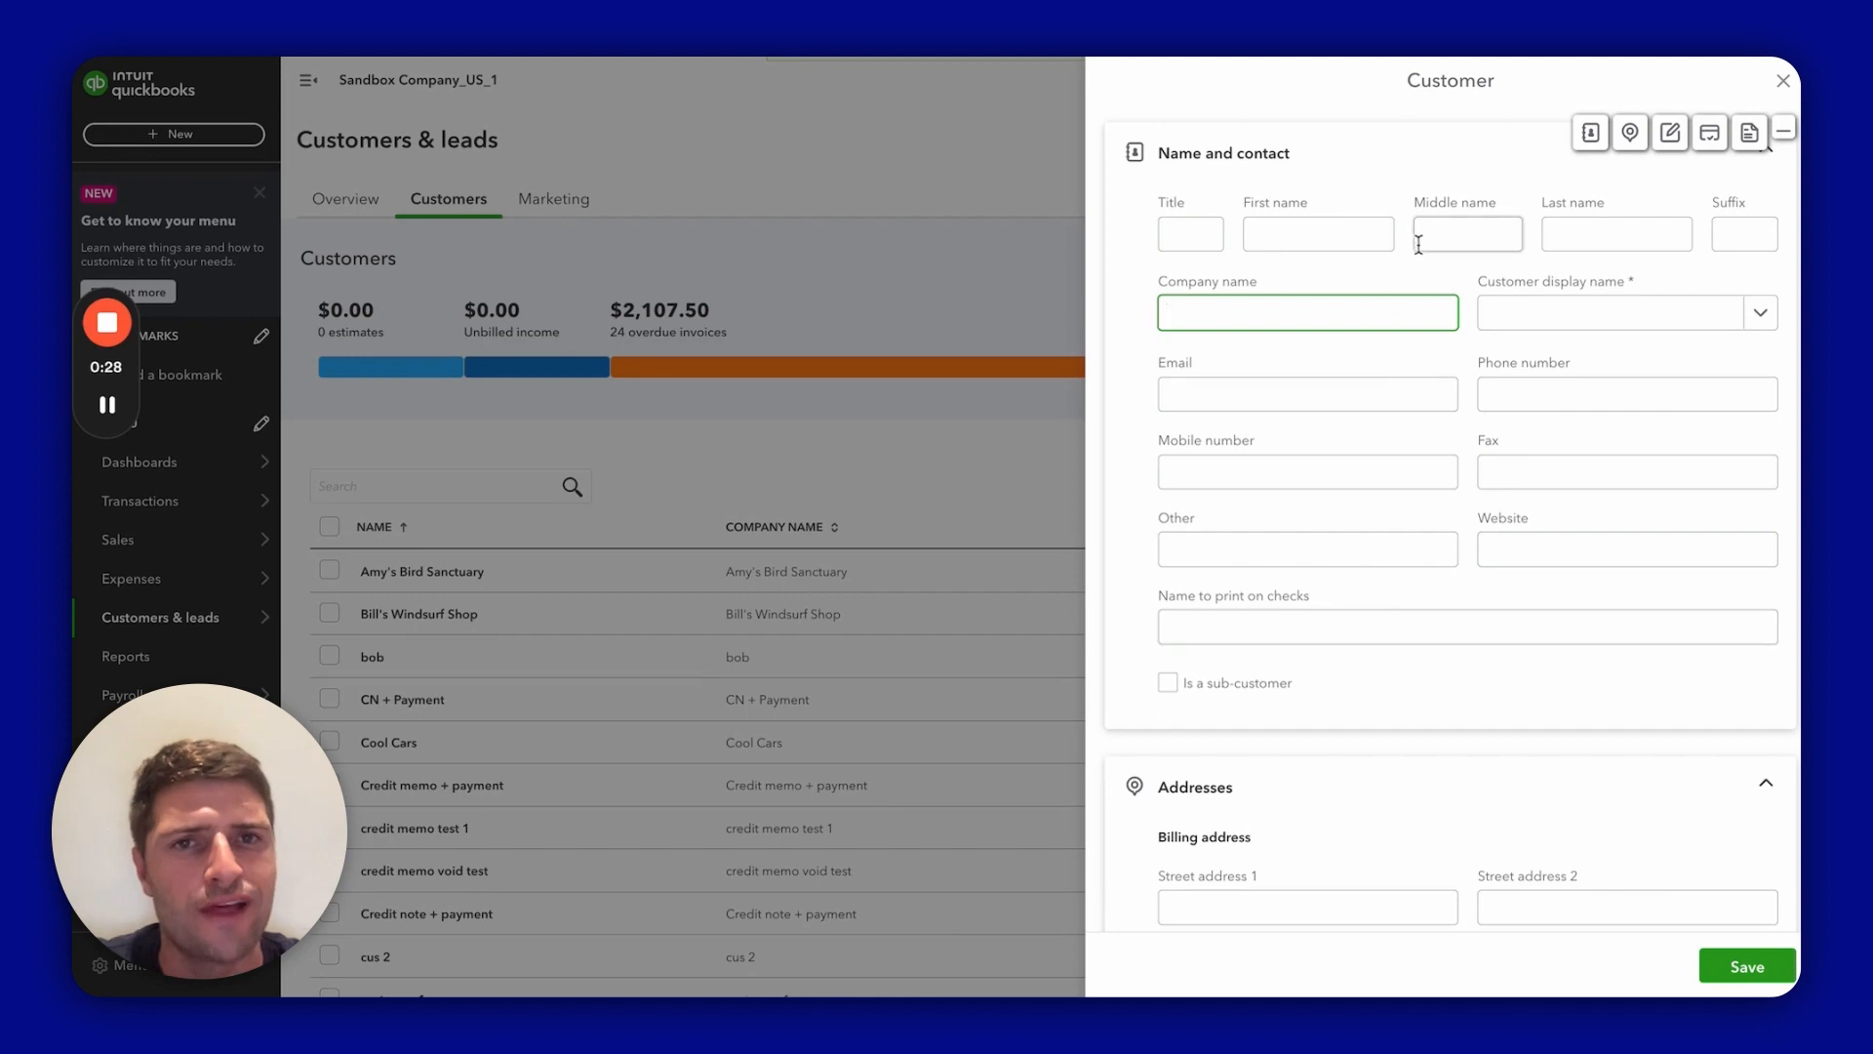
Step: Enter the contact's title, first name and last name on the customer form
left_click(1177, 234)
type("M")
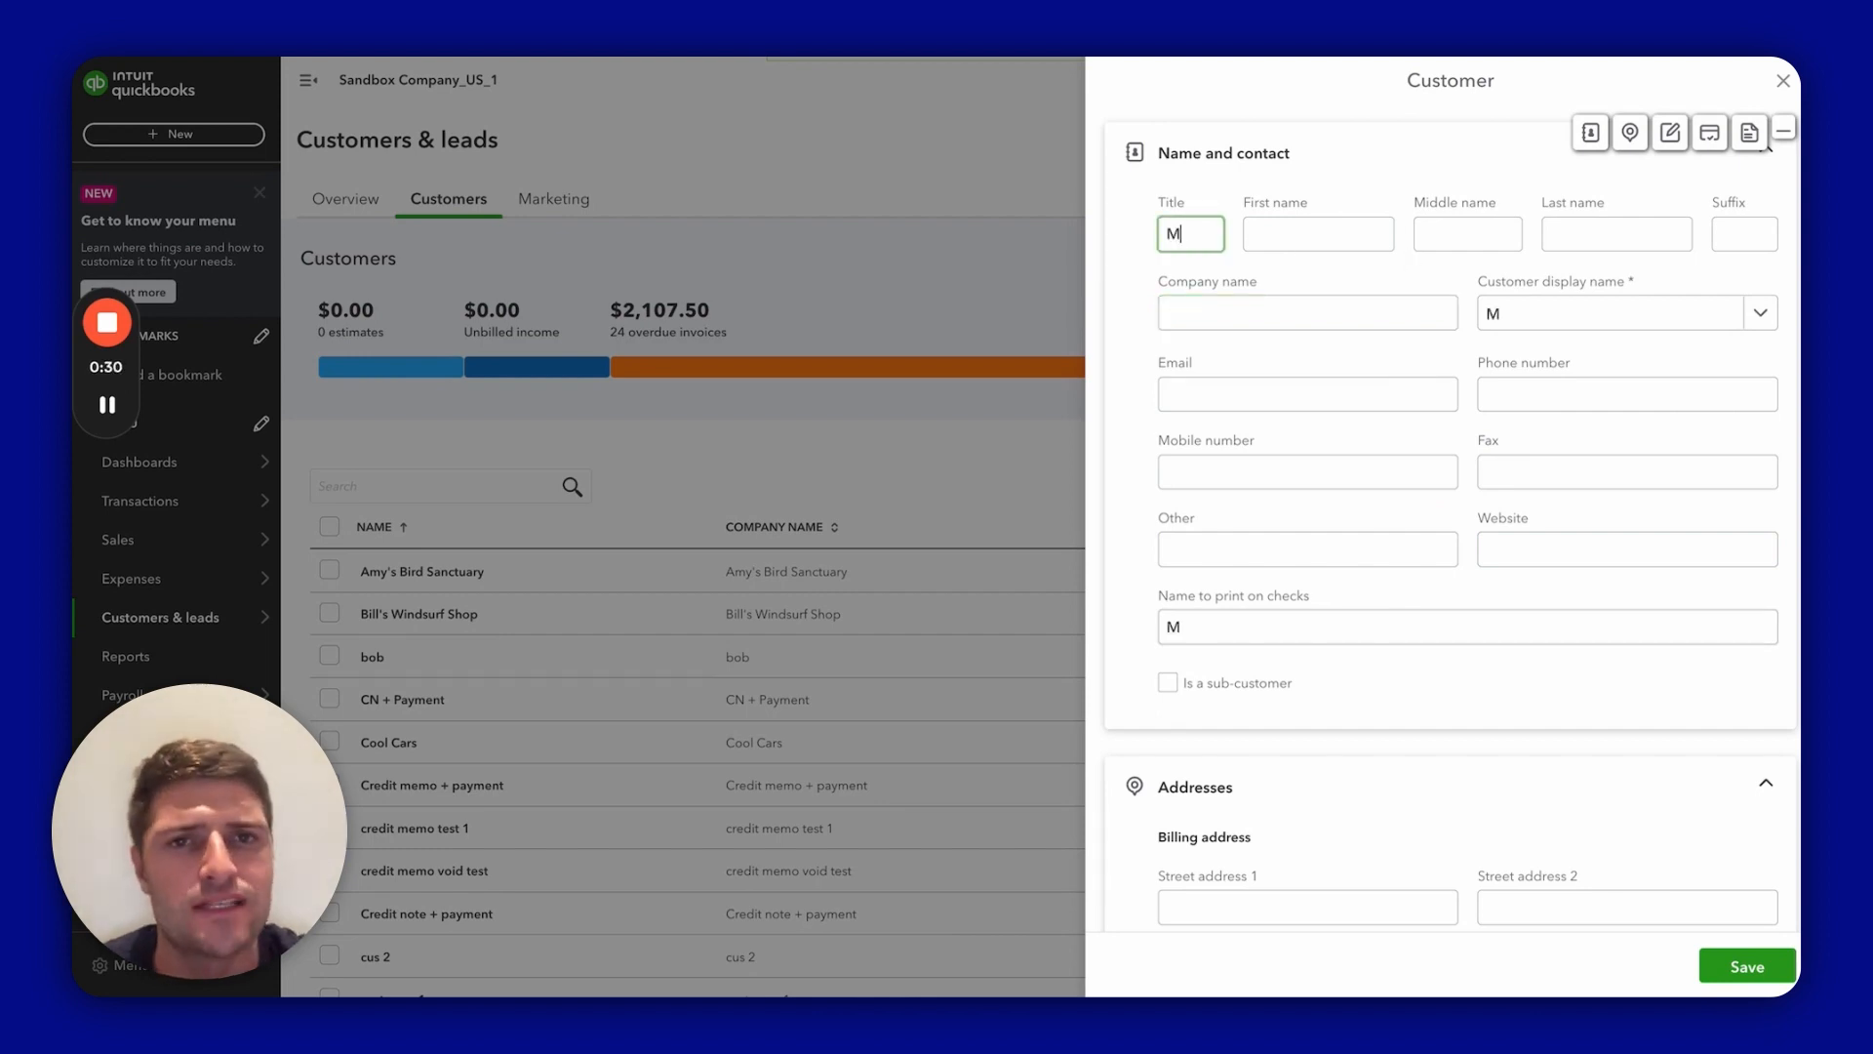
type("r")
key("Tab")
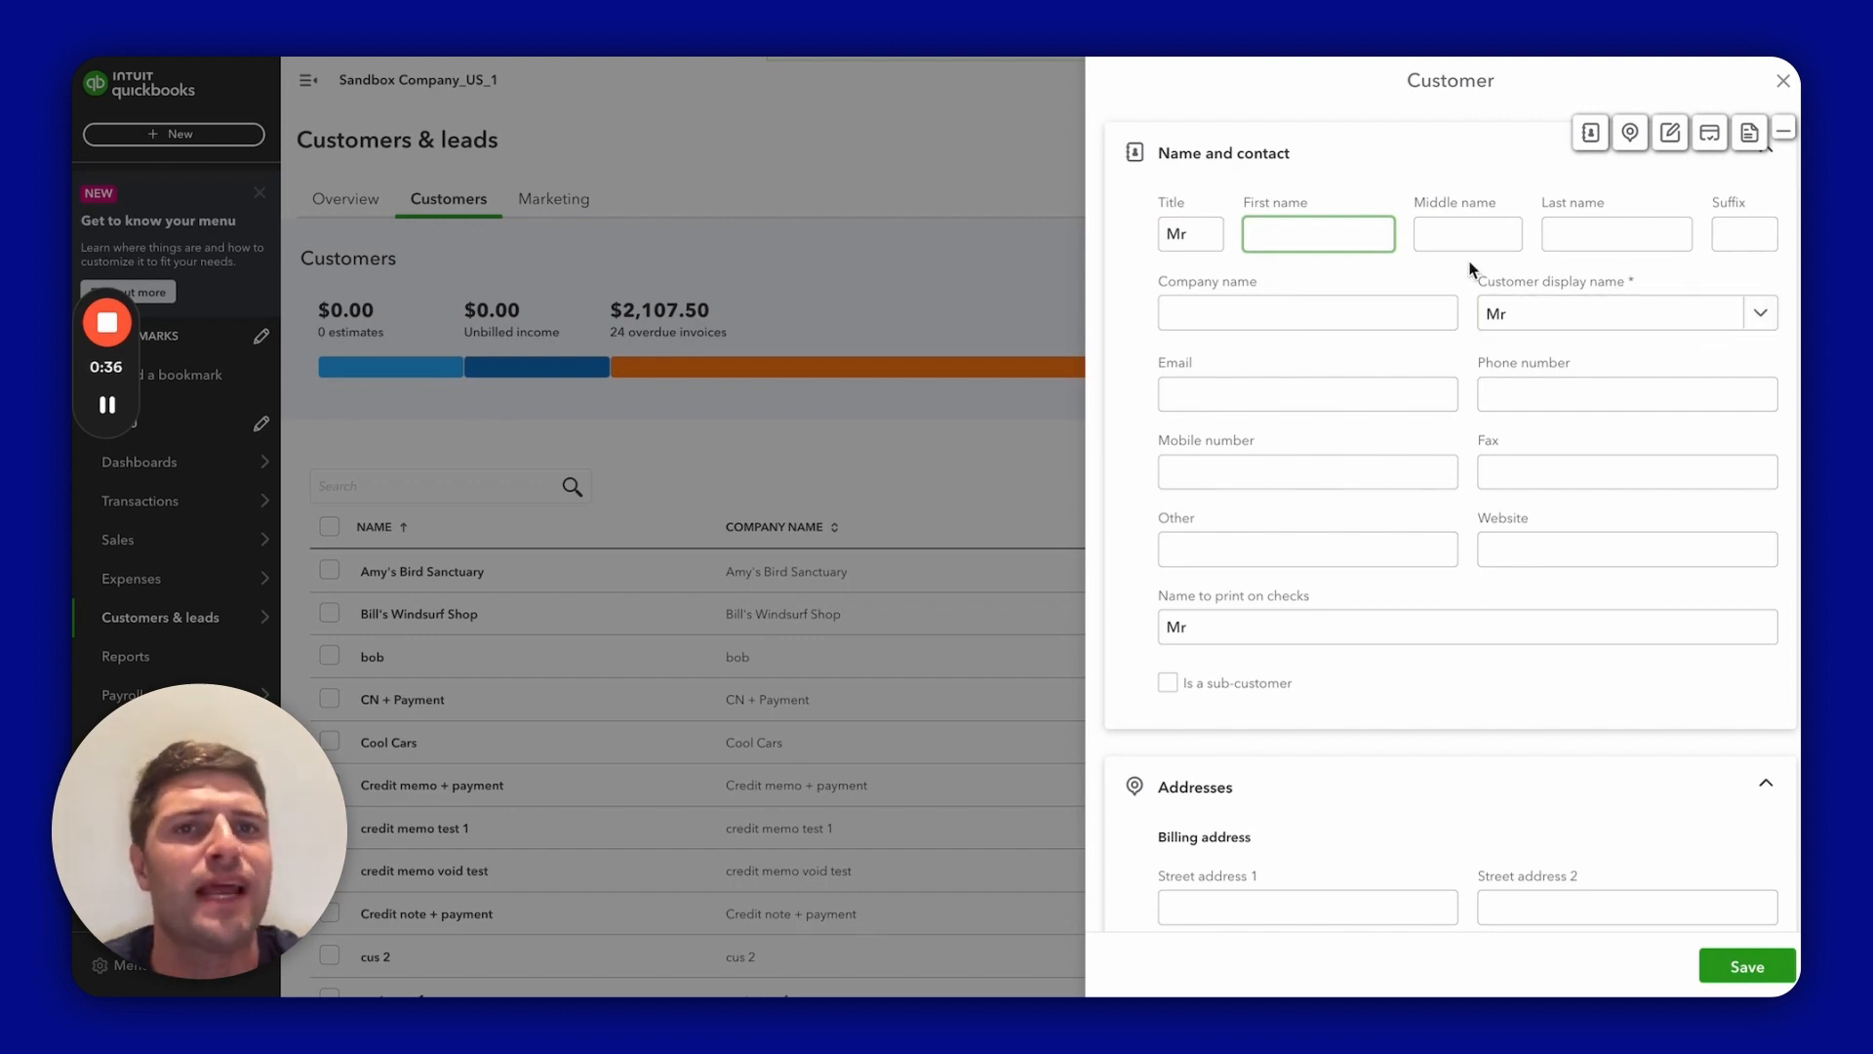
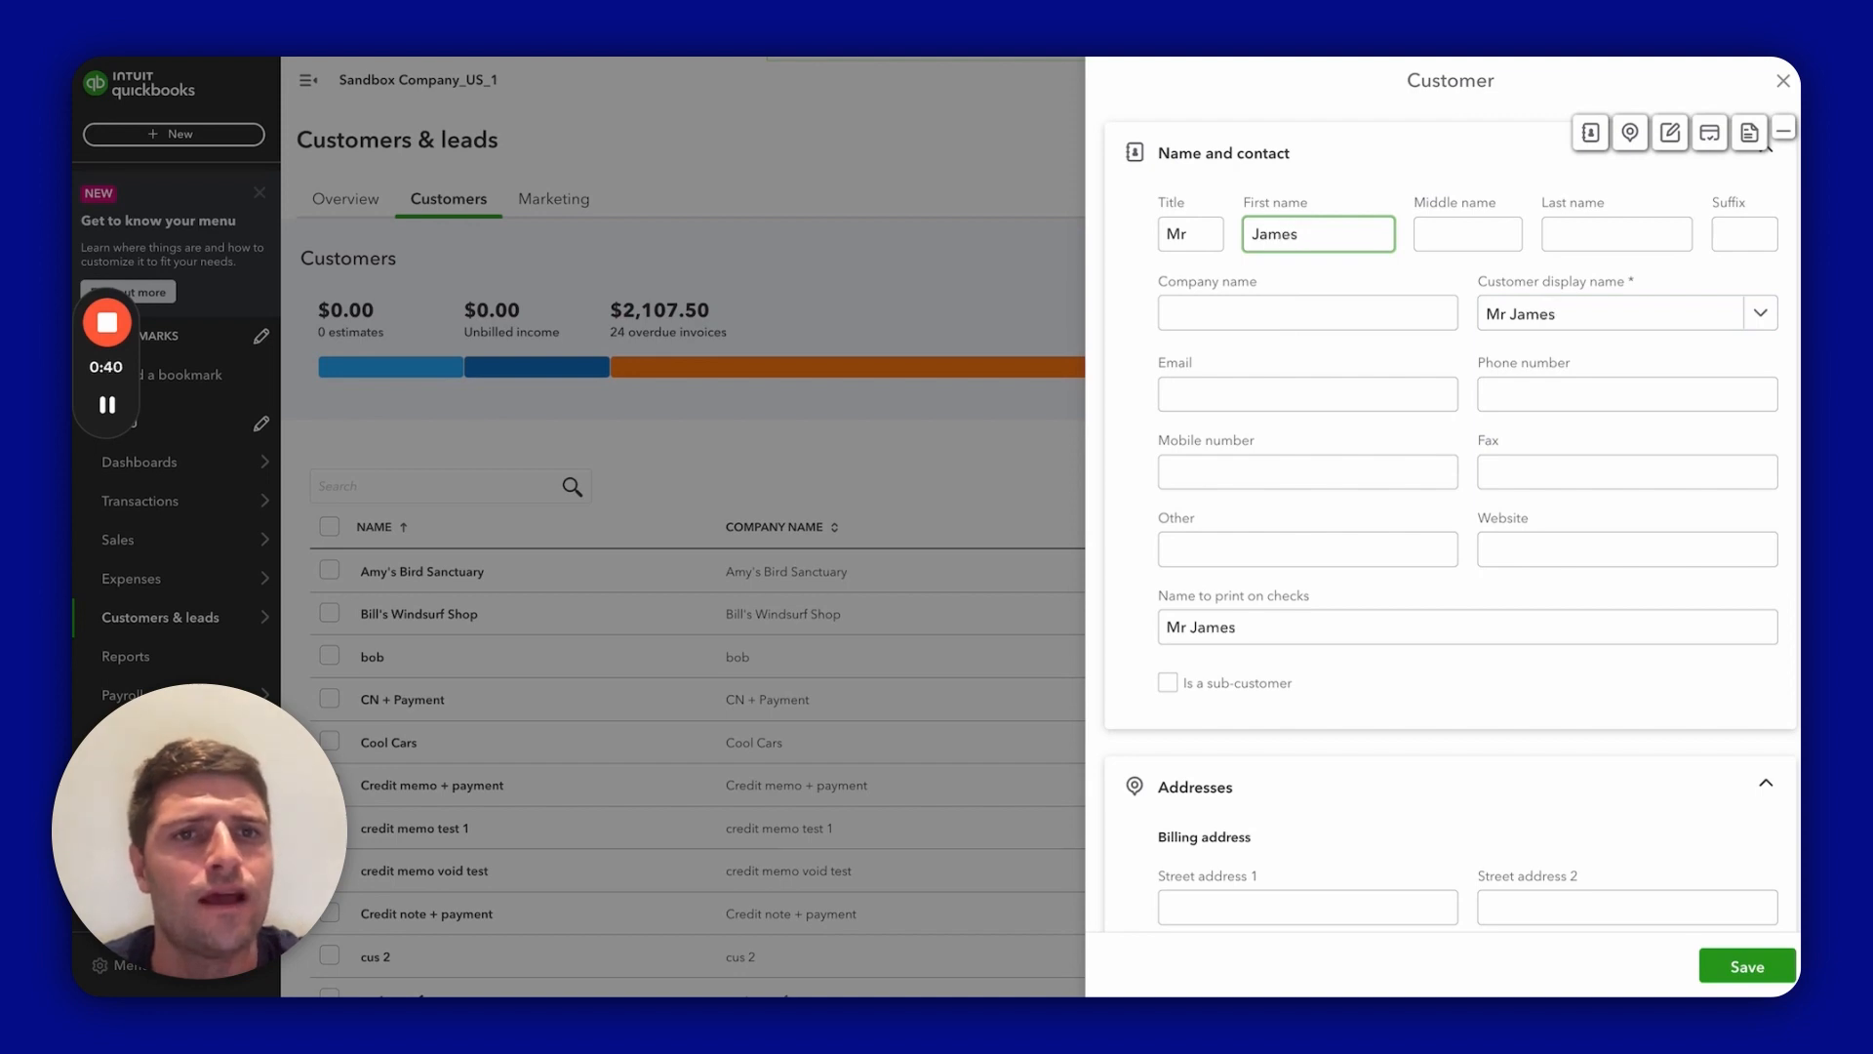
key("Tab")
key("Tab")
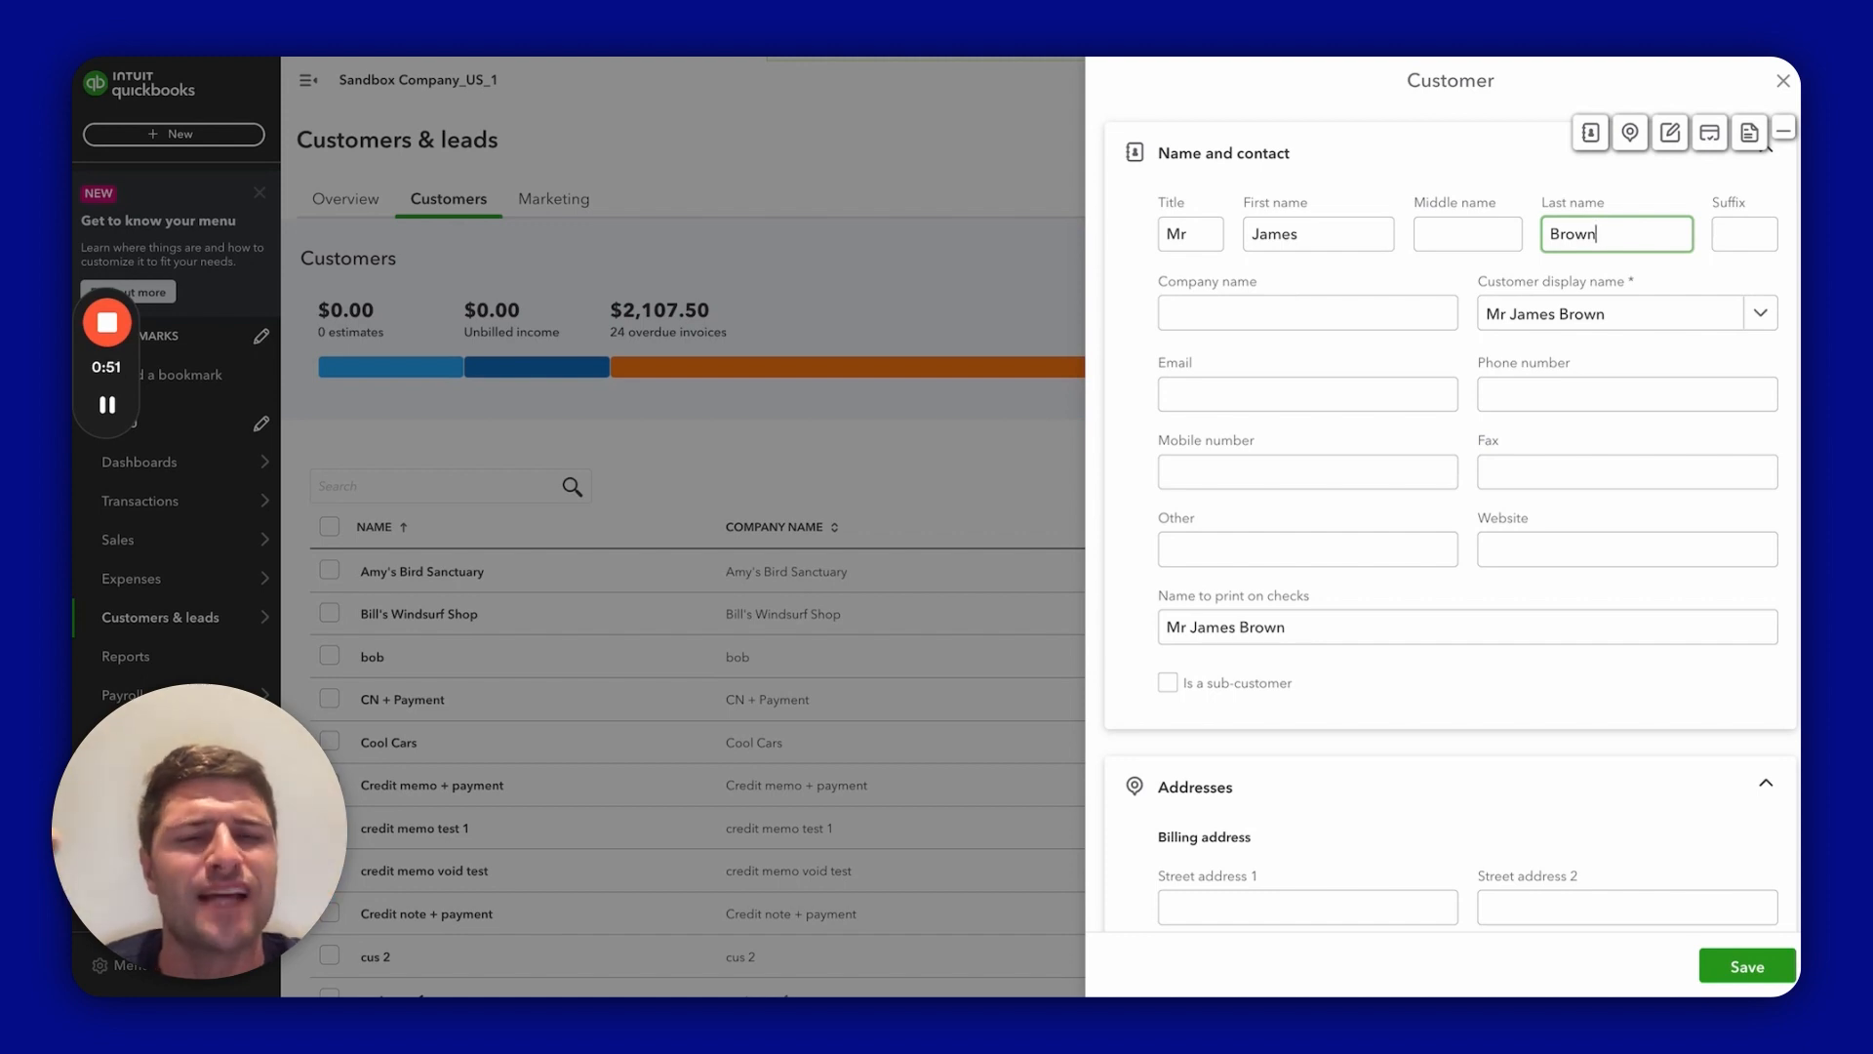
left_click(1331, 400)
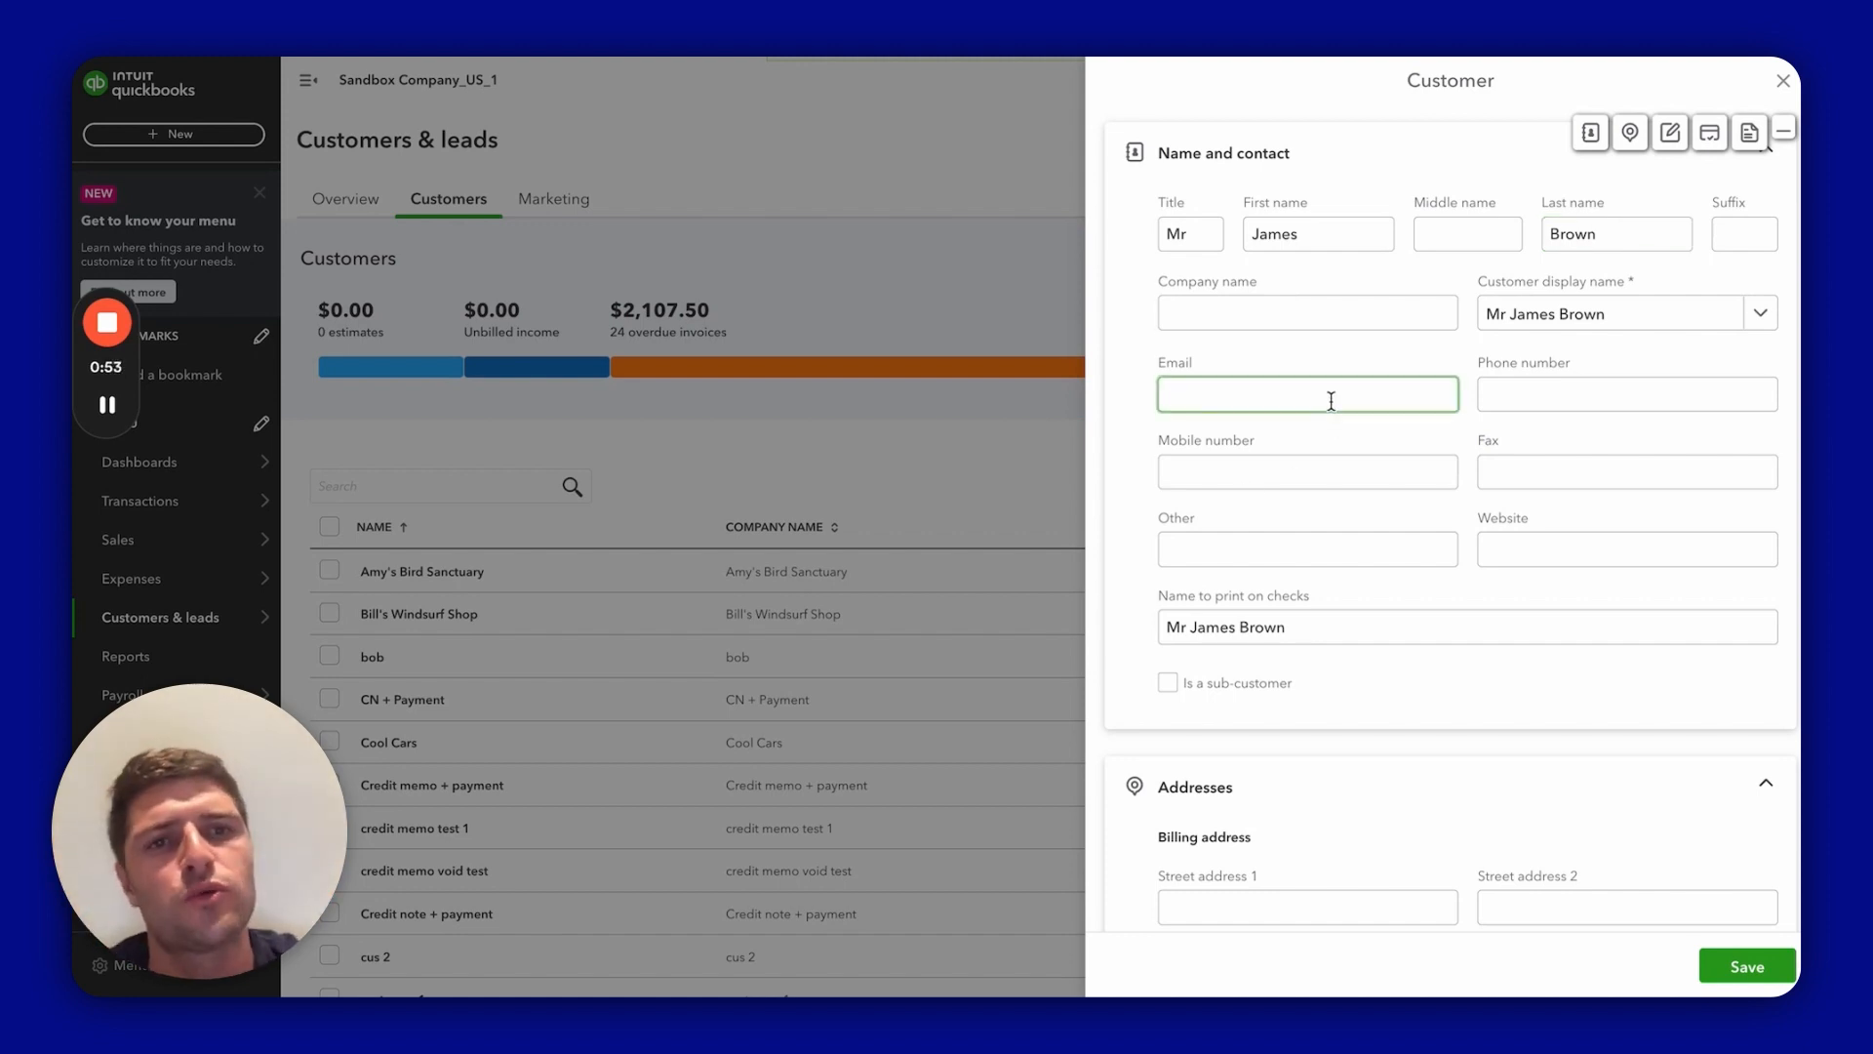
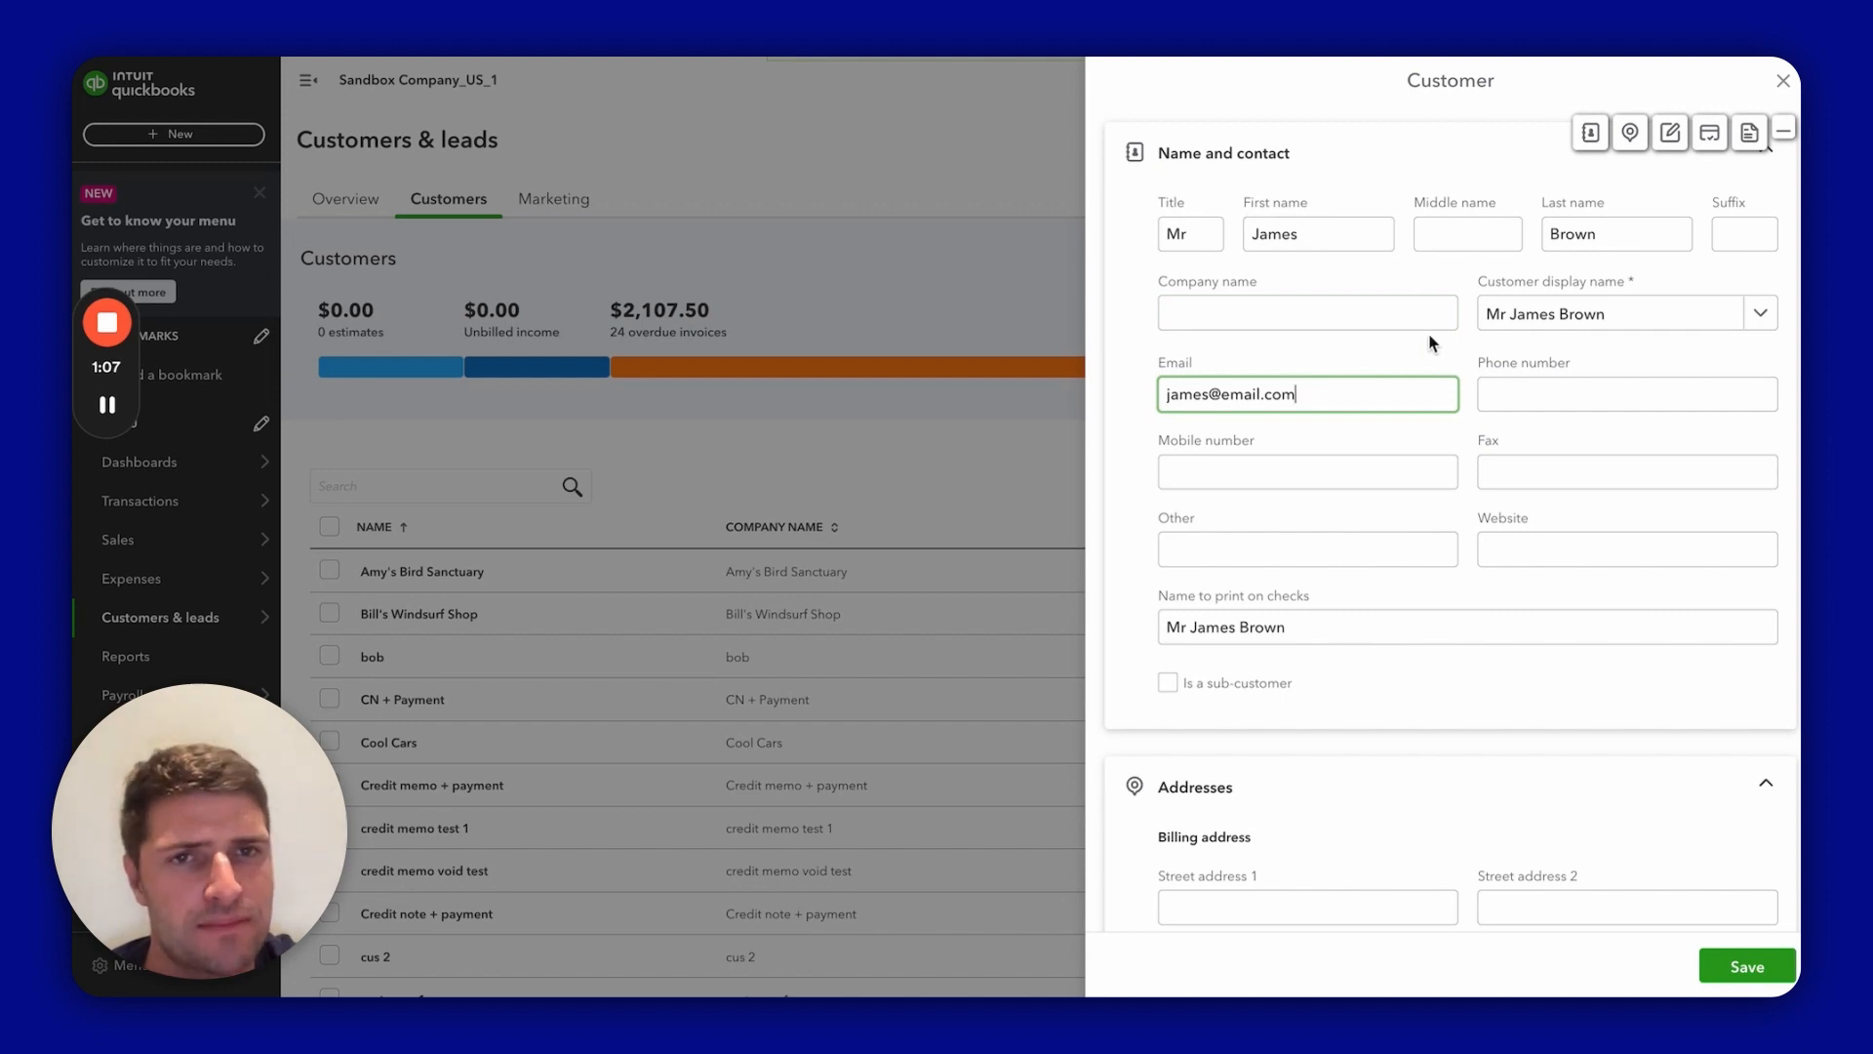
Step: Enter the contact's email address and the company name Magic Box LTD
left_click(1393, 318)
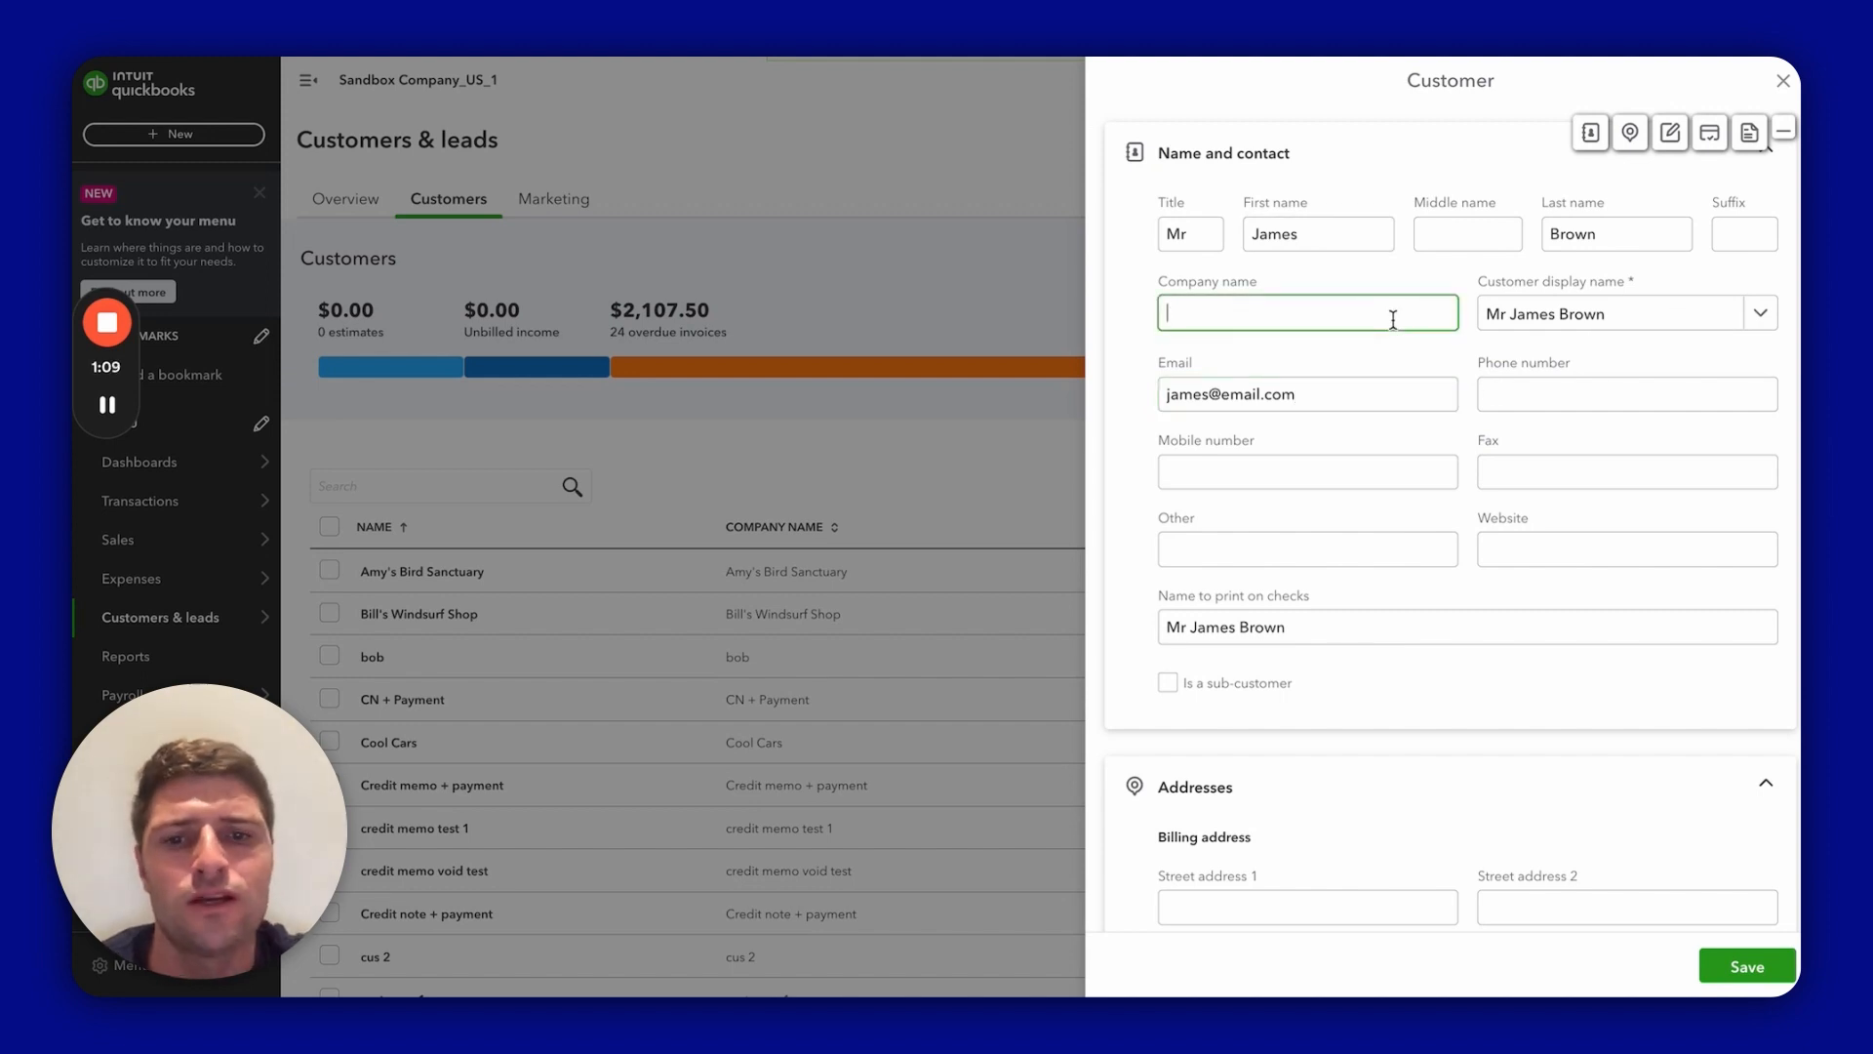
type("Magic Box")
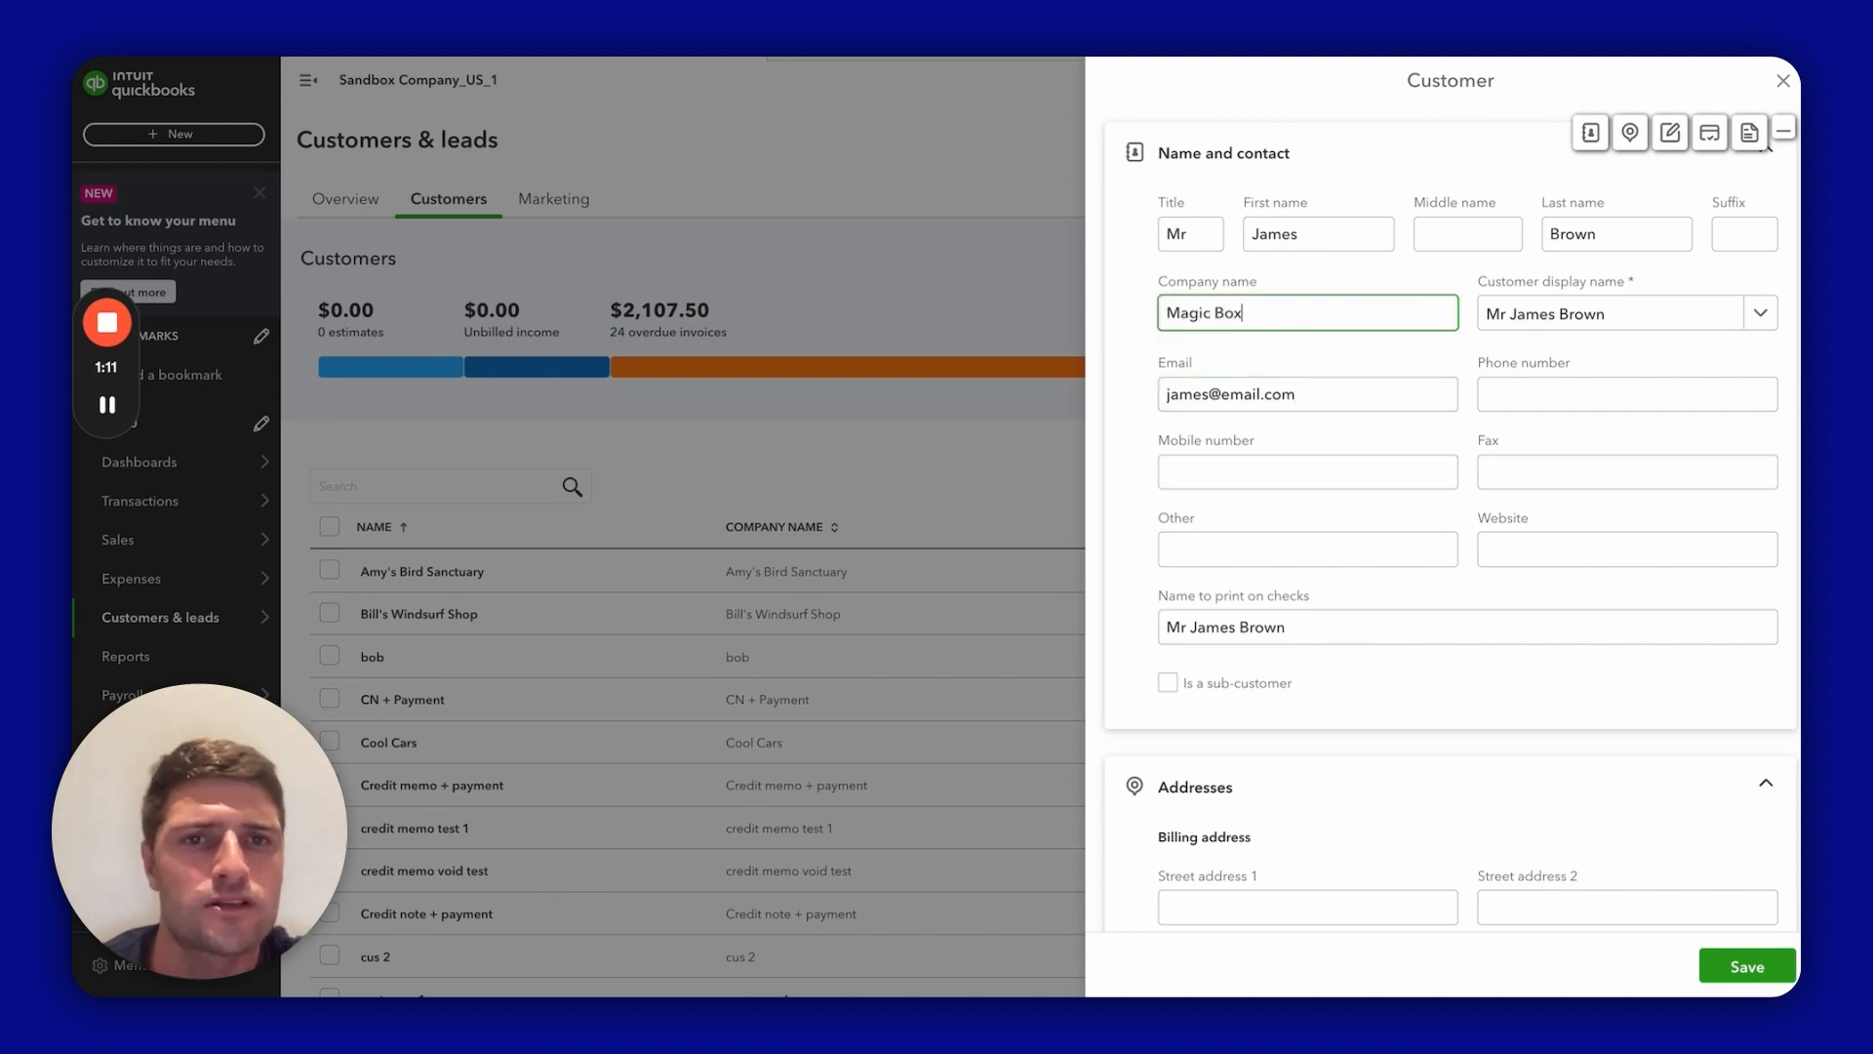
type(" LTD")
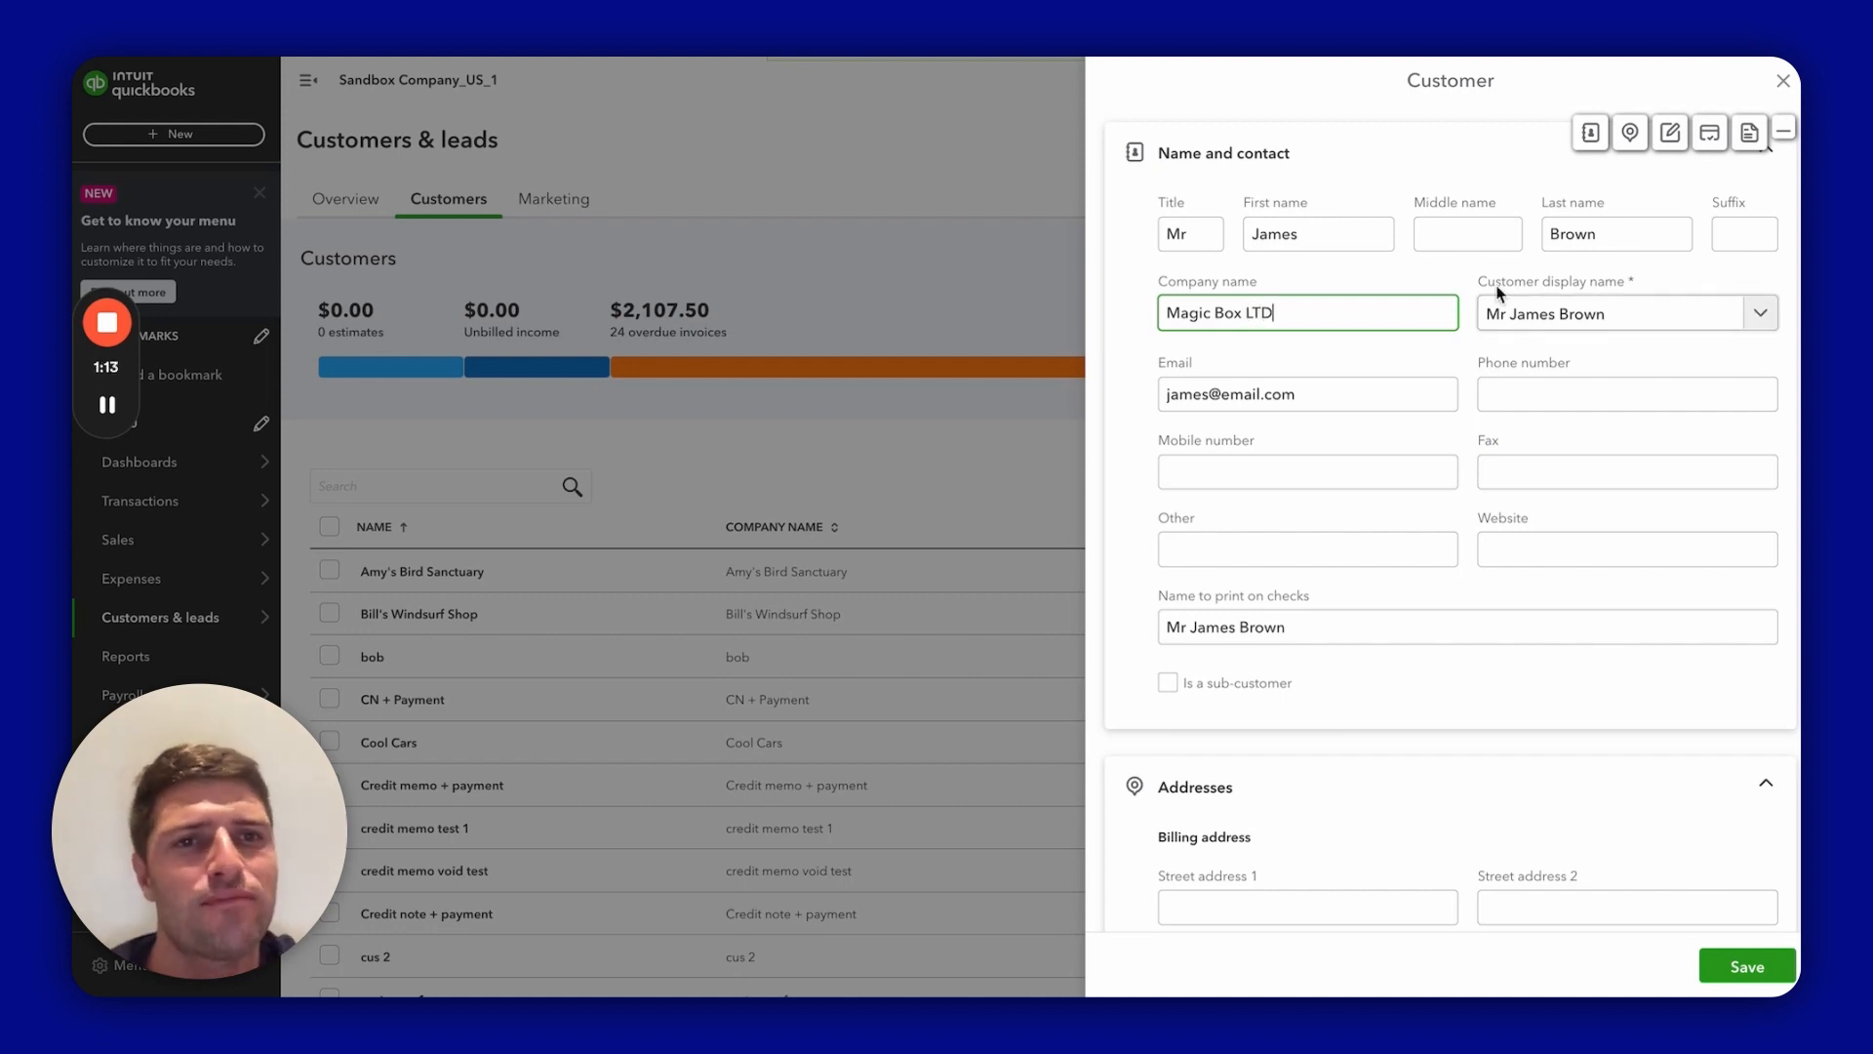
Step: Choose Magic Box LTD as the customer display name
left_click(1389, 366)
left_click(1643, 328)
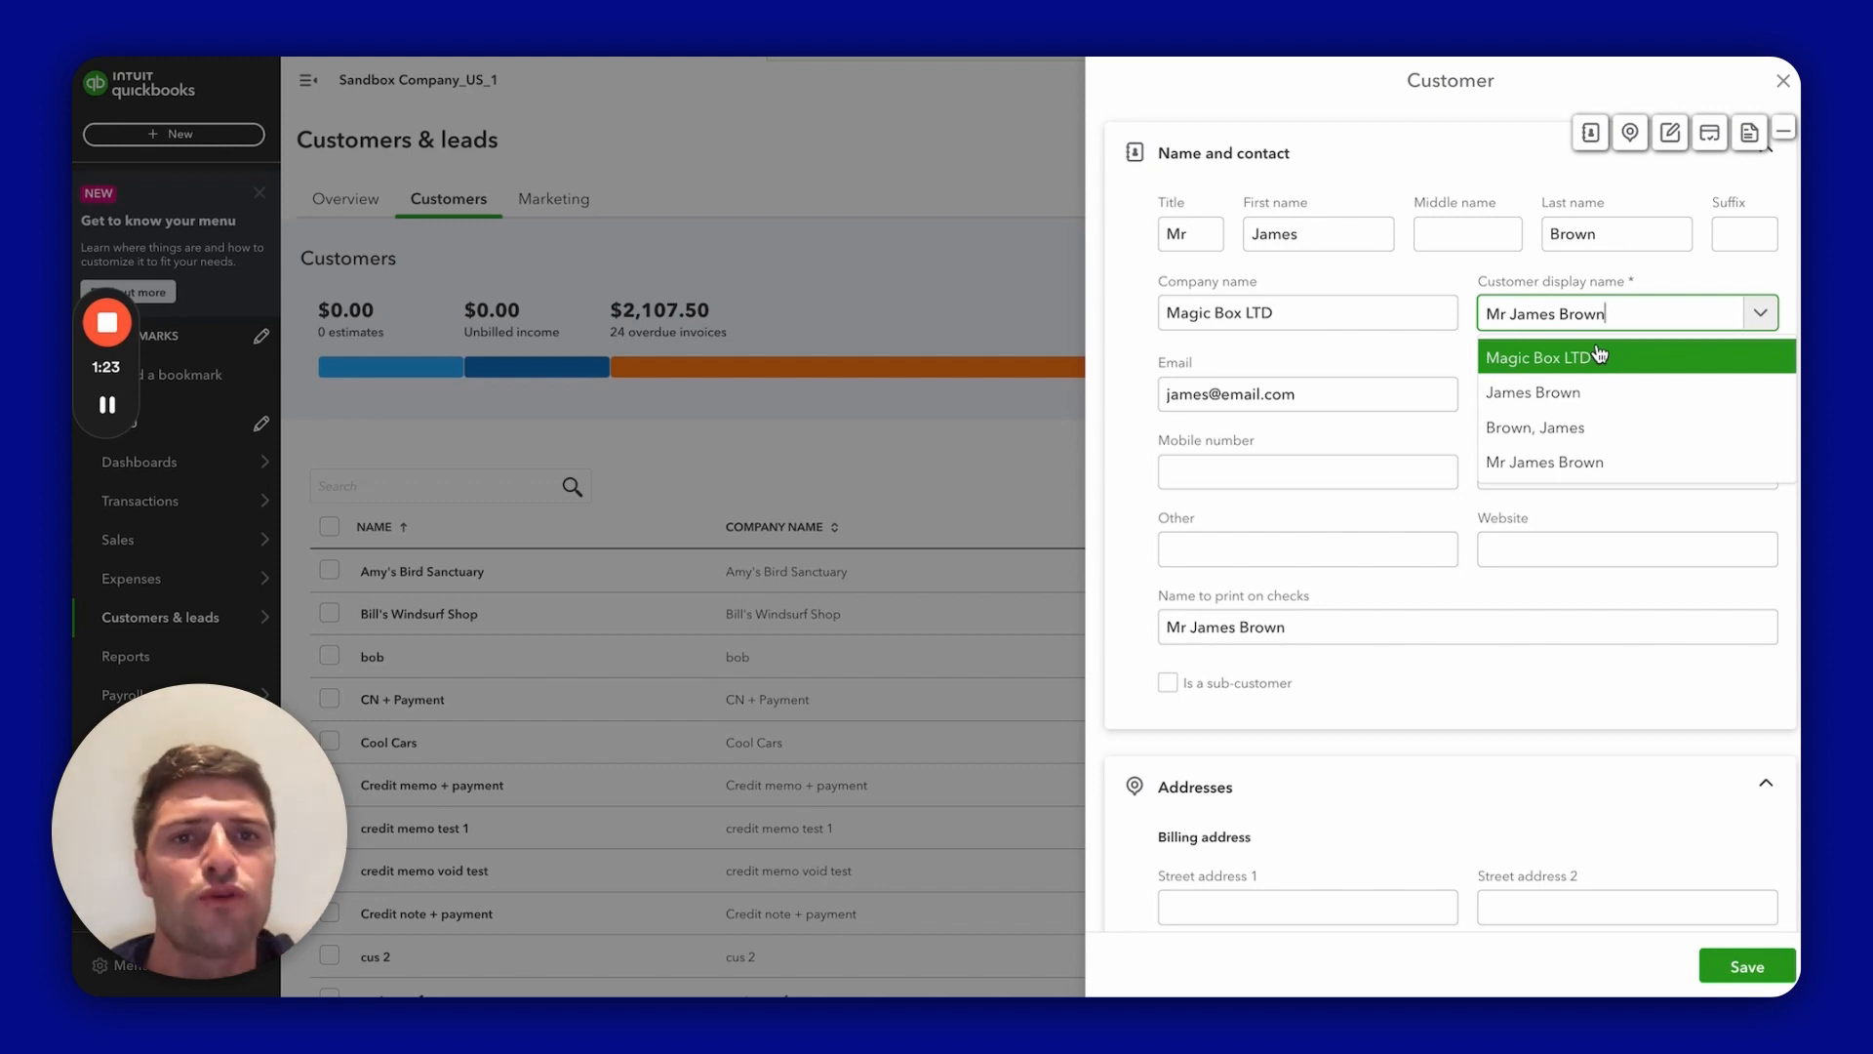
left_click(1596, 356)
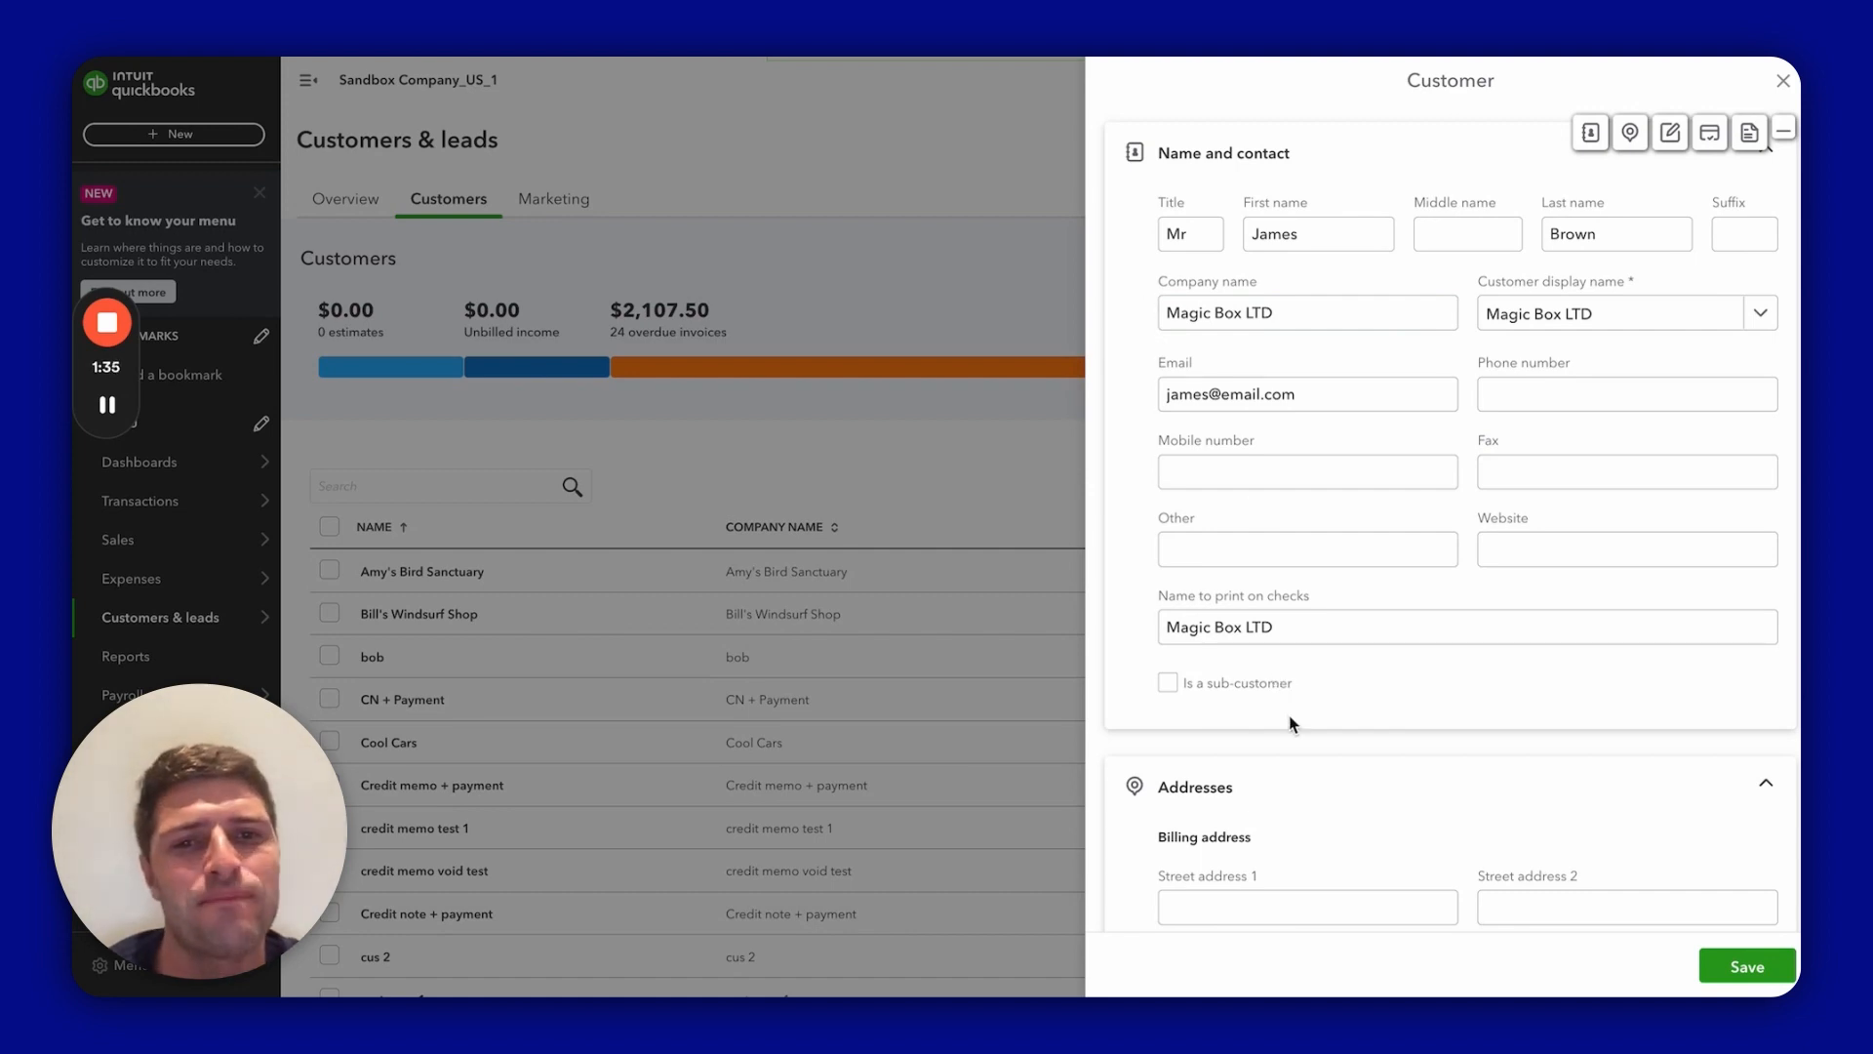
Step: Collapse the Addresses section and scroll down to the Payments settings
scroll(1618, 757, "down", 5)
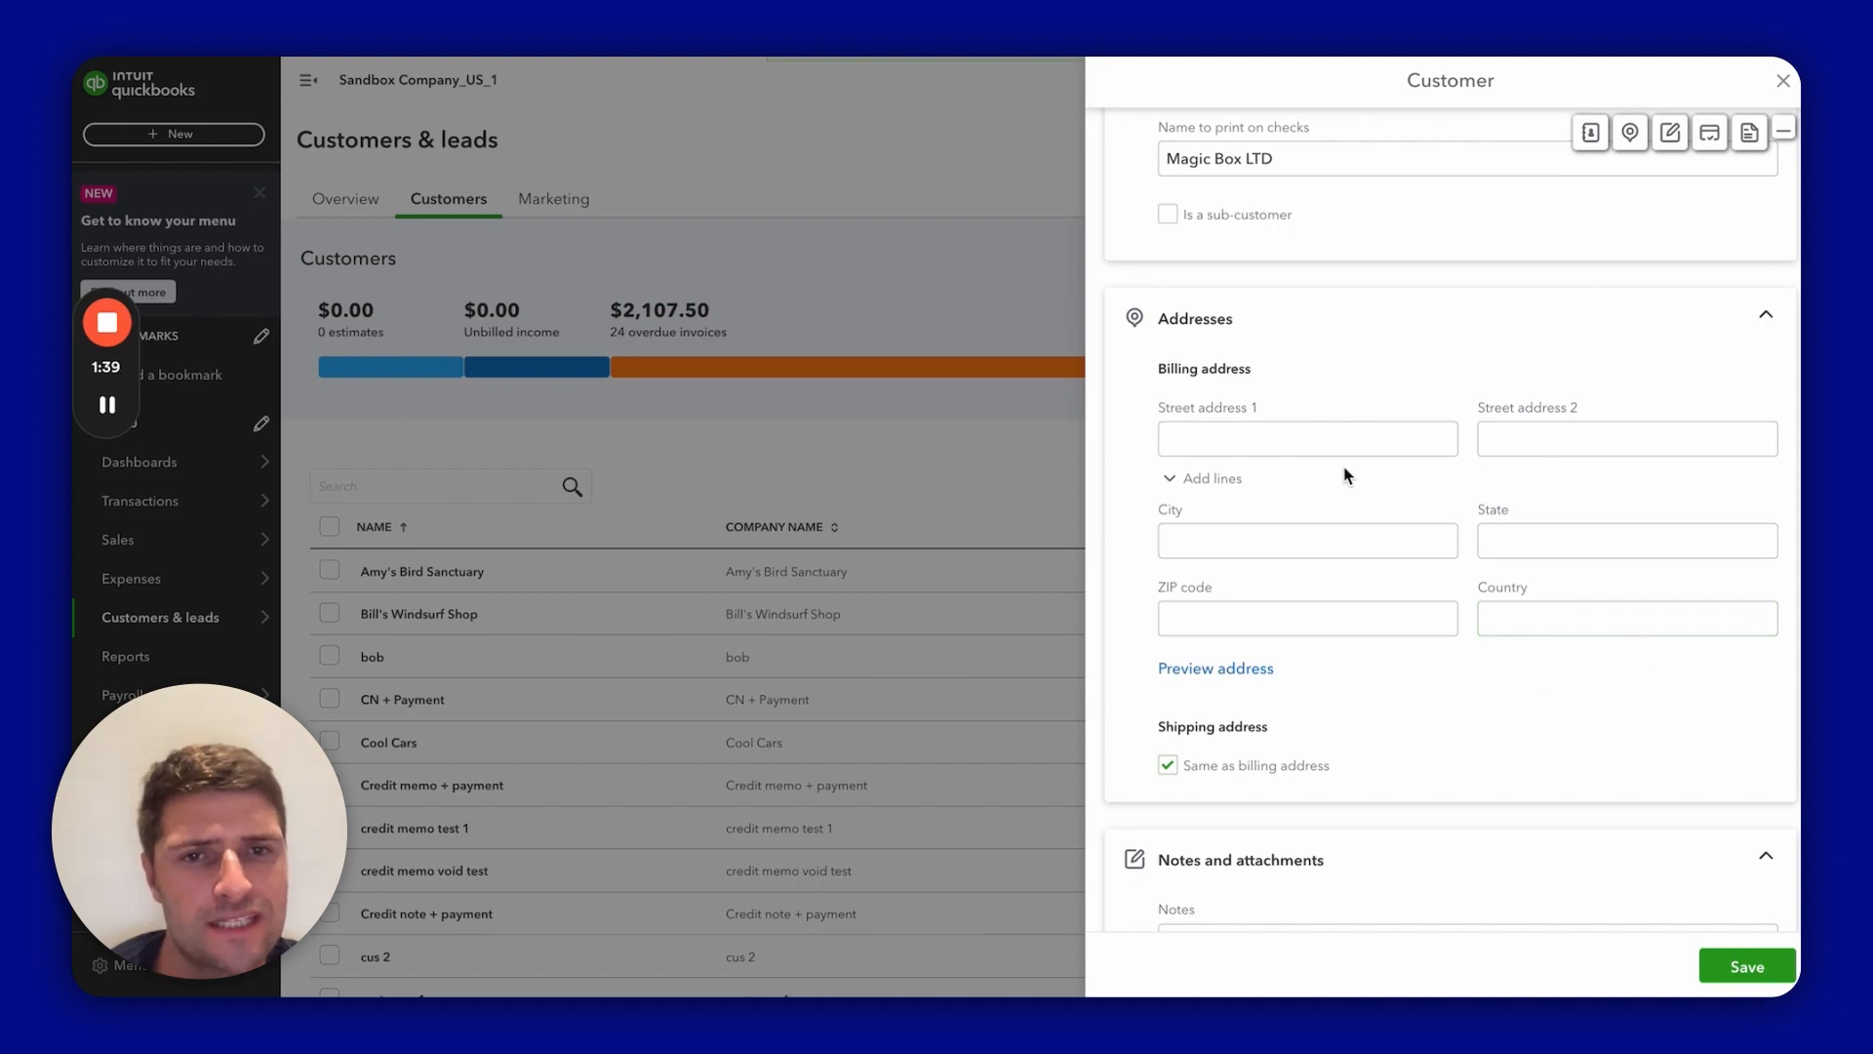
left_click(1771, 327)
left_click(1770, 327)
left_click(1770, 327)
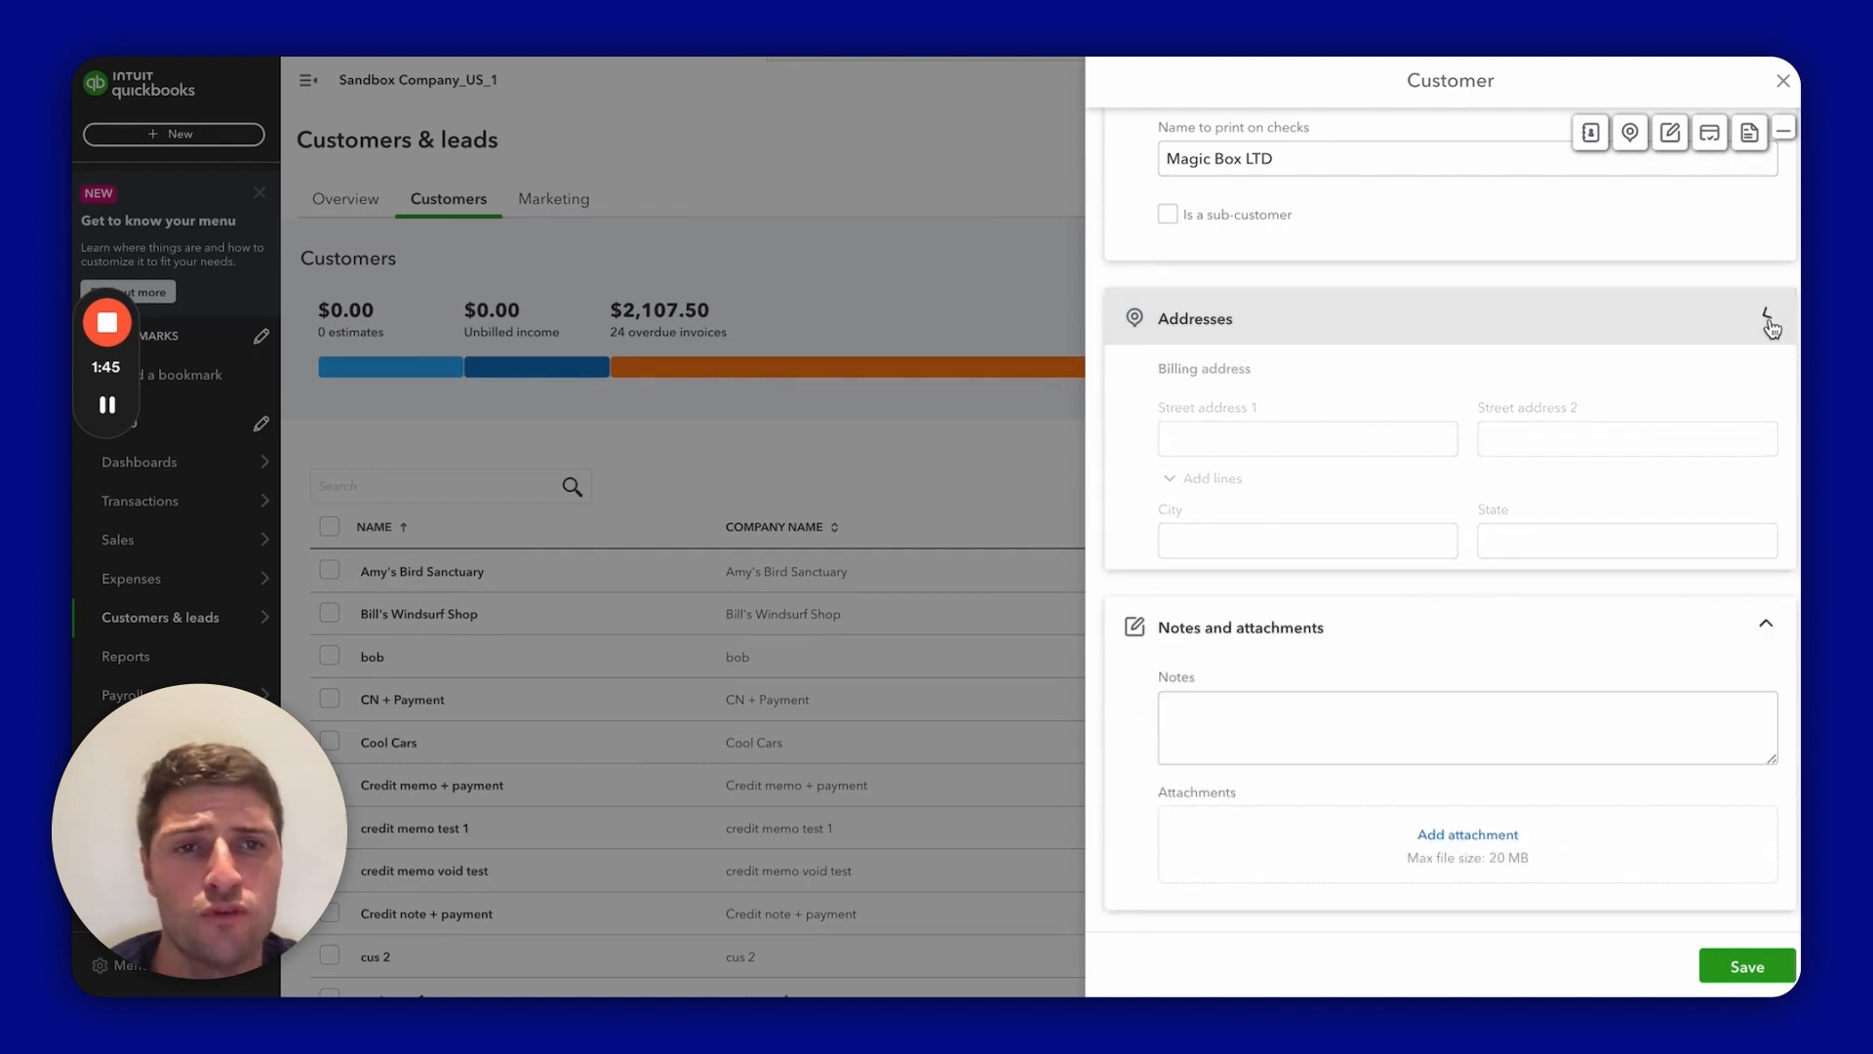
scroll(1459, 488, "down", 1)
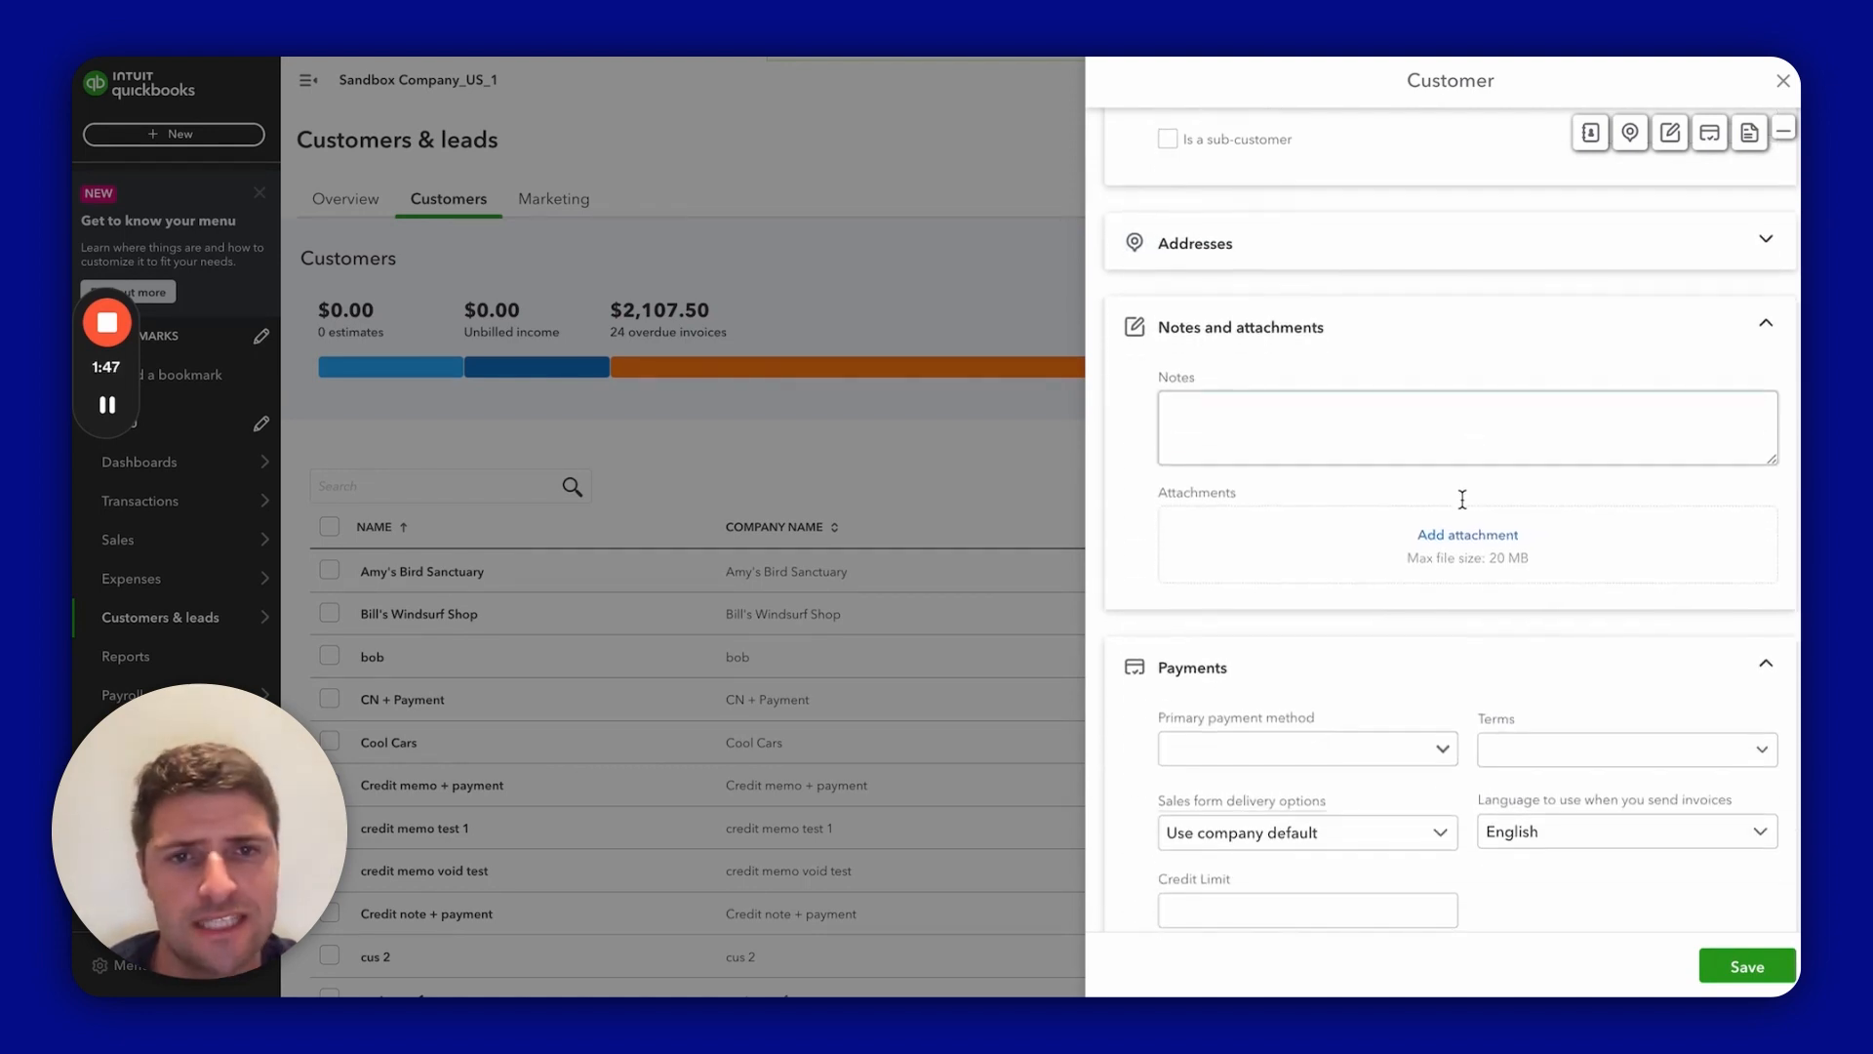
left_click(1283, 449)
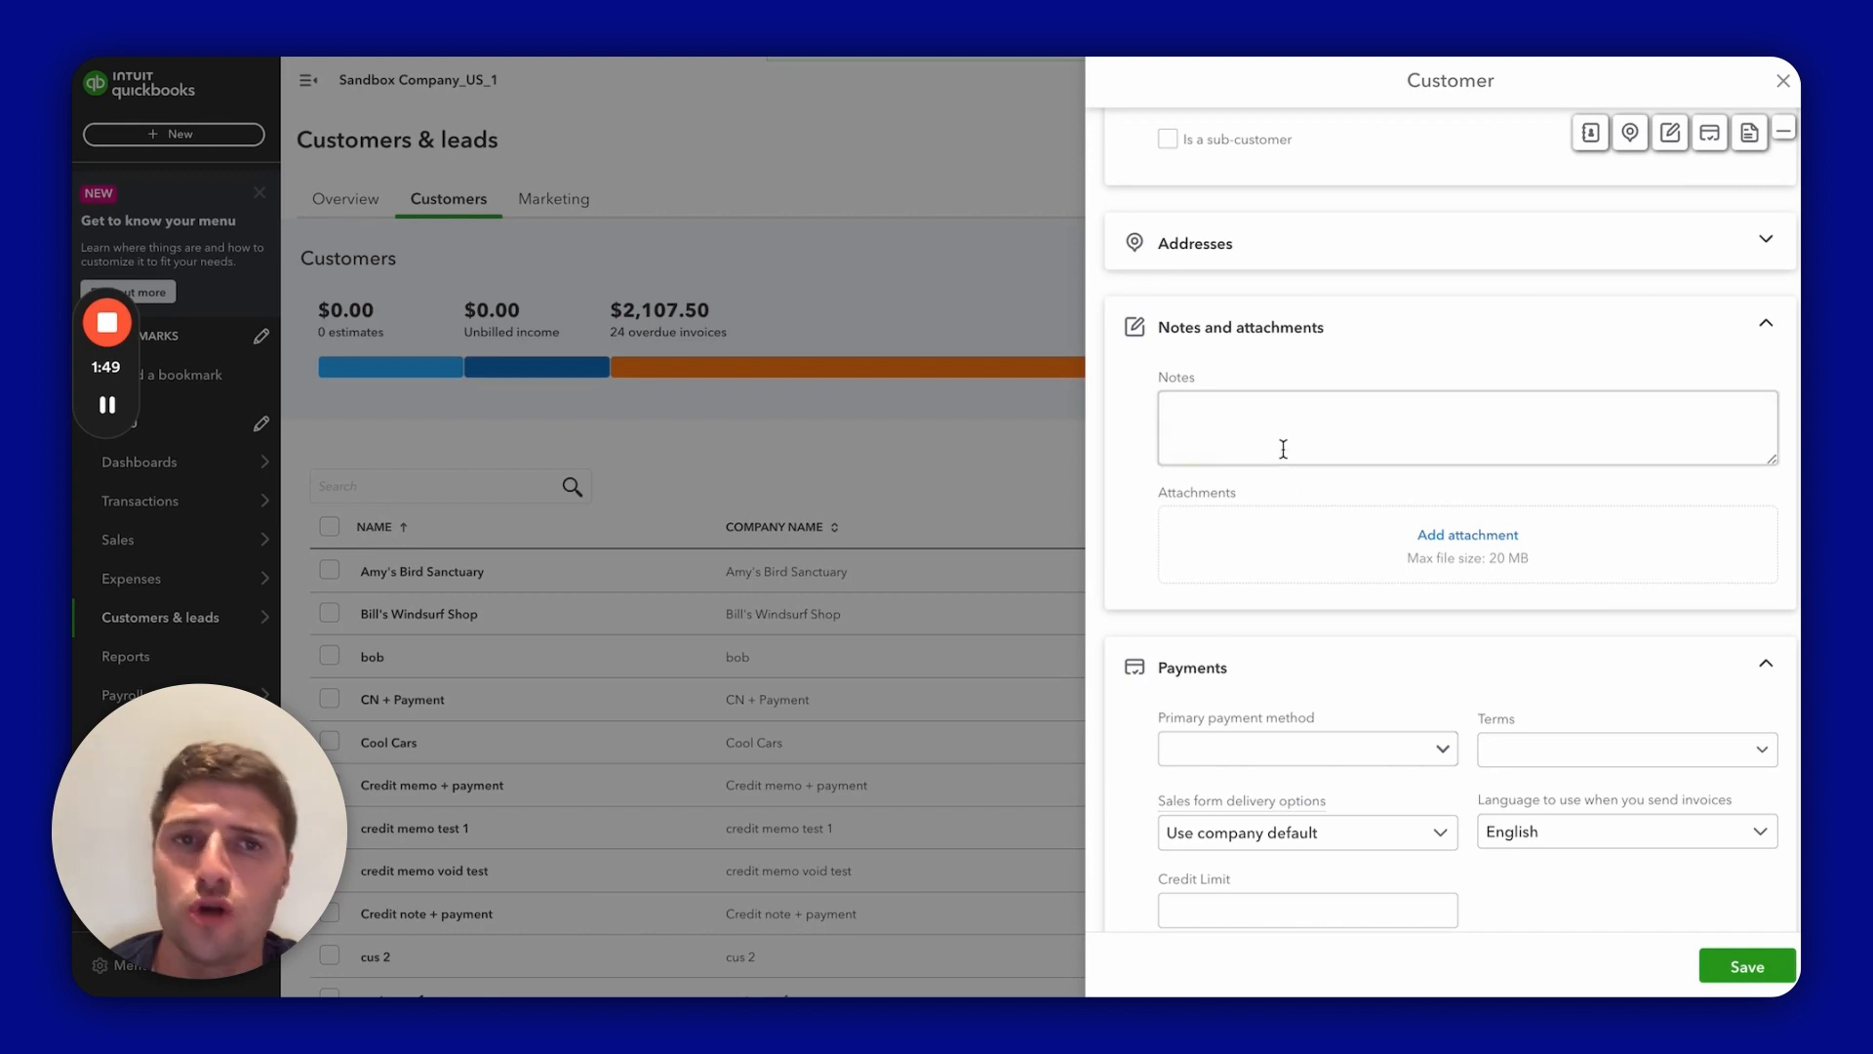
scroll(1279, 537, "down", 5)
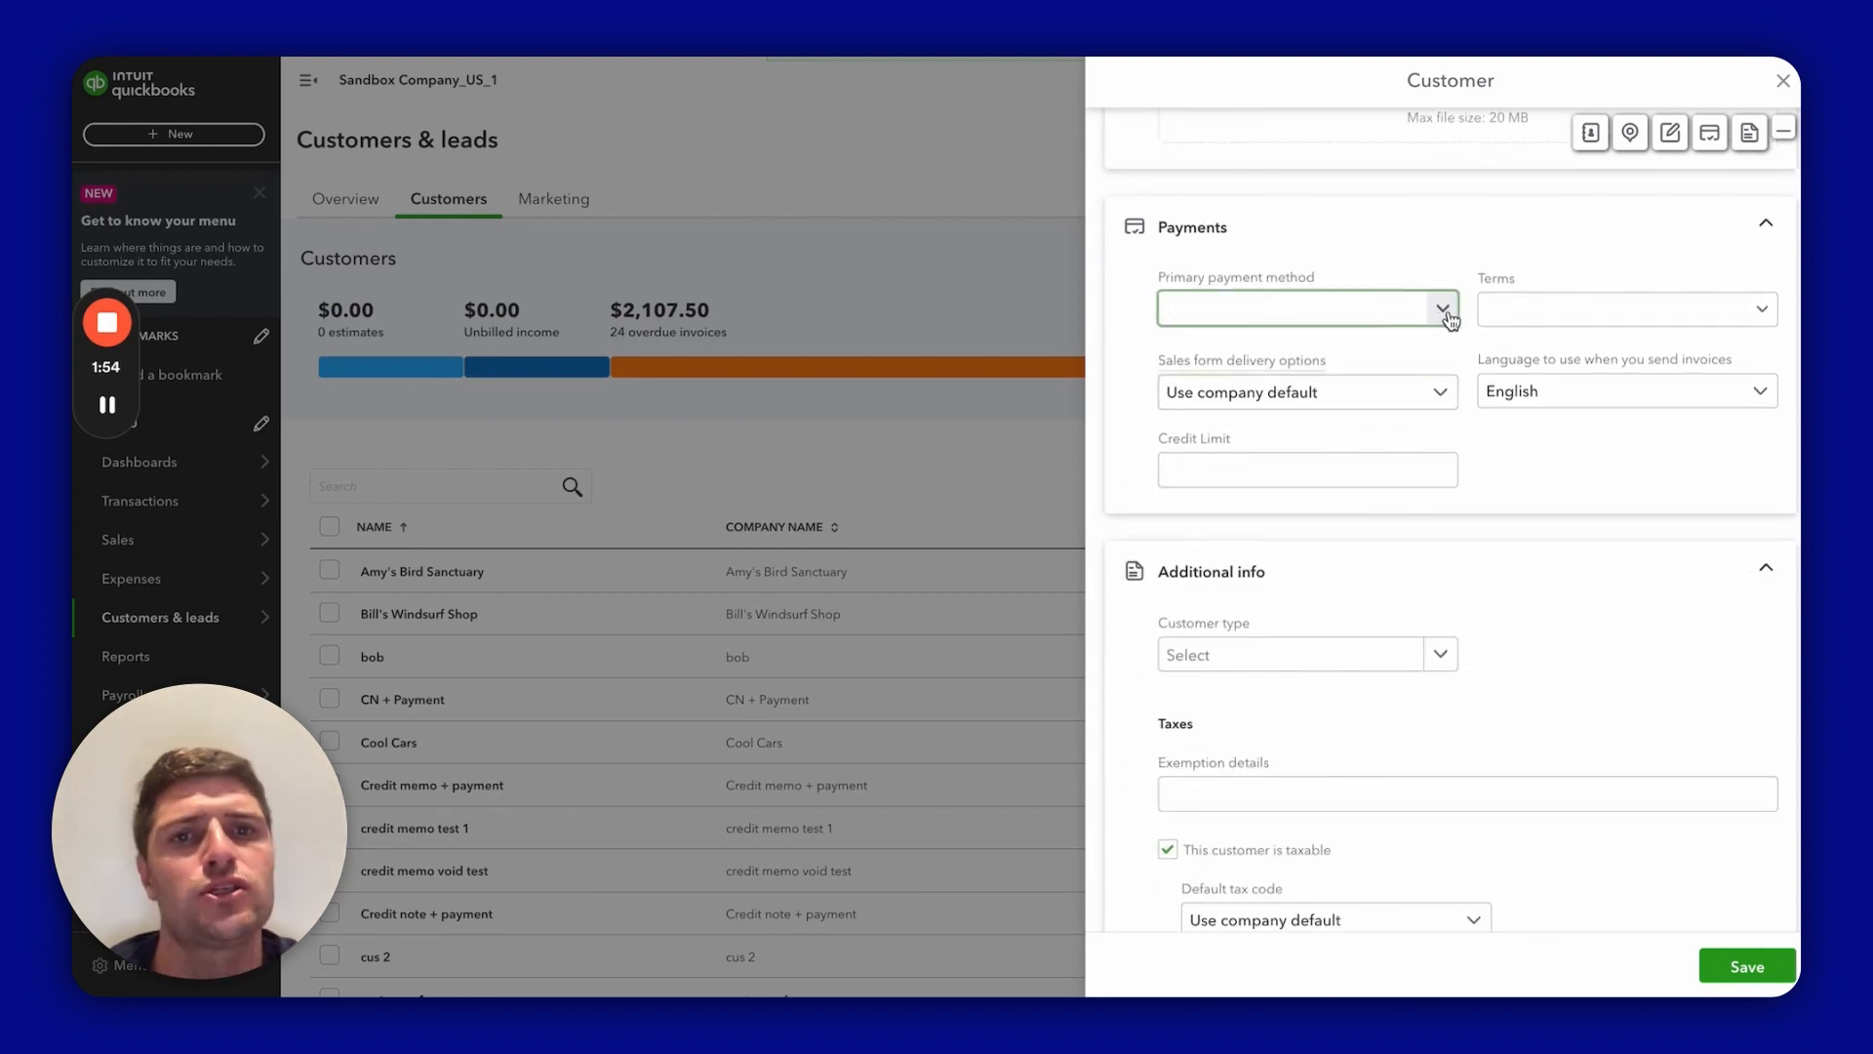
Step: Set the primary payment method to Cash and the credit limit to 100,000
left_click(1442, 309)
left_click(1308, 423)
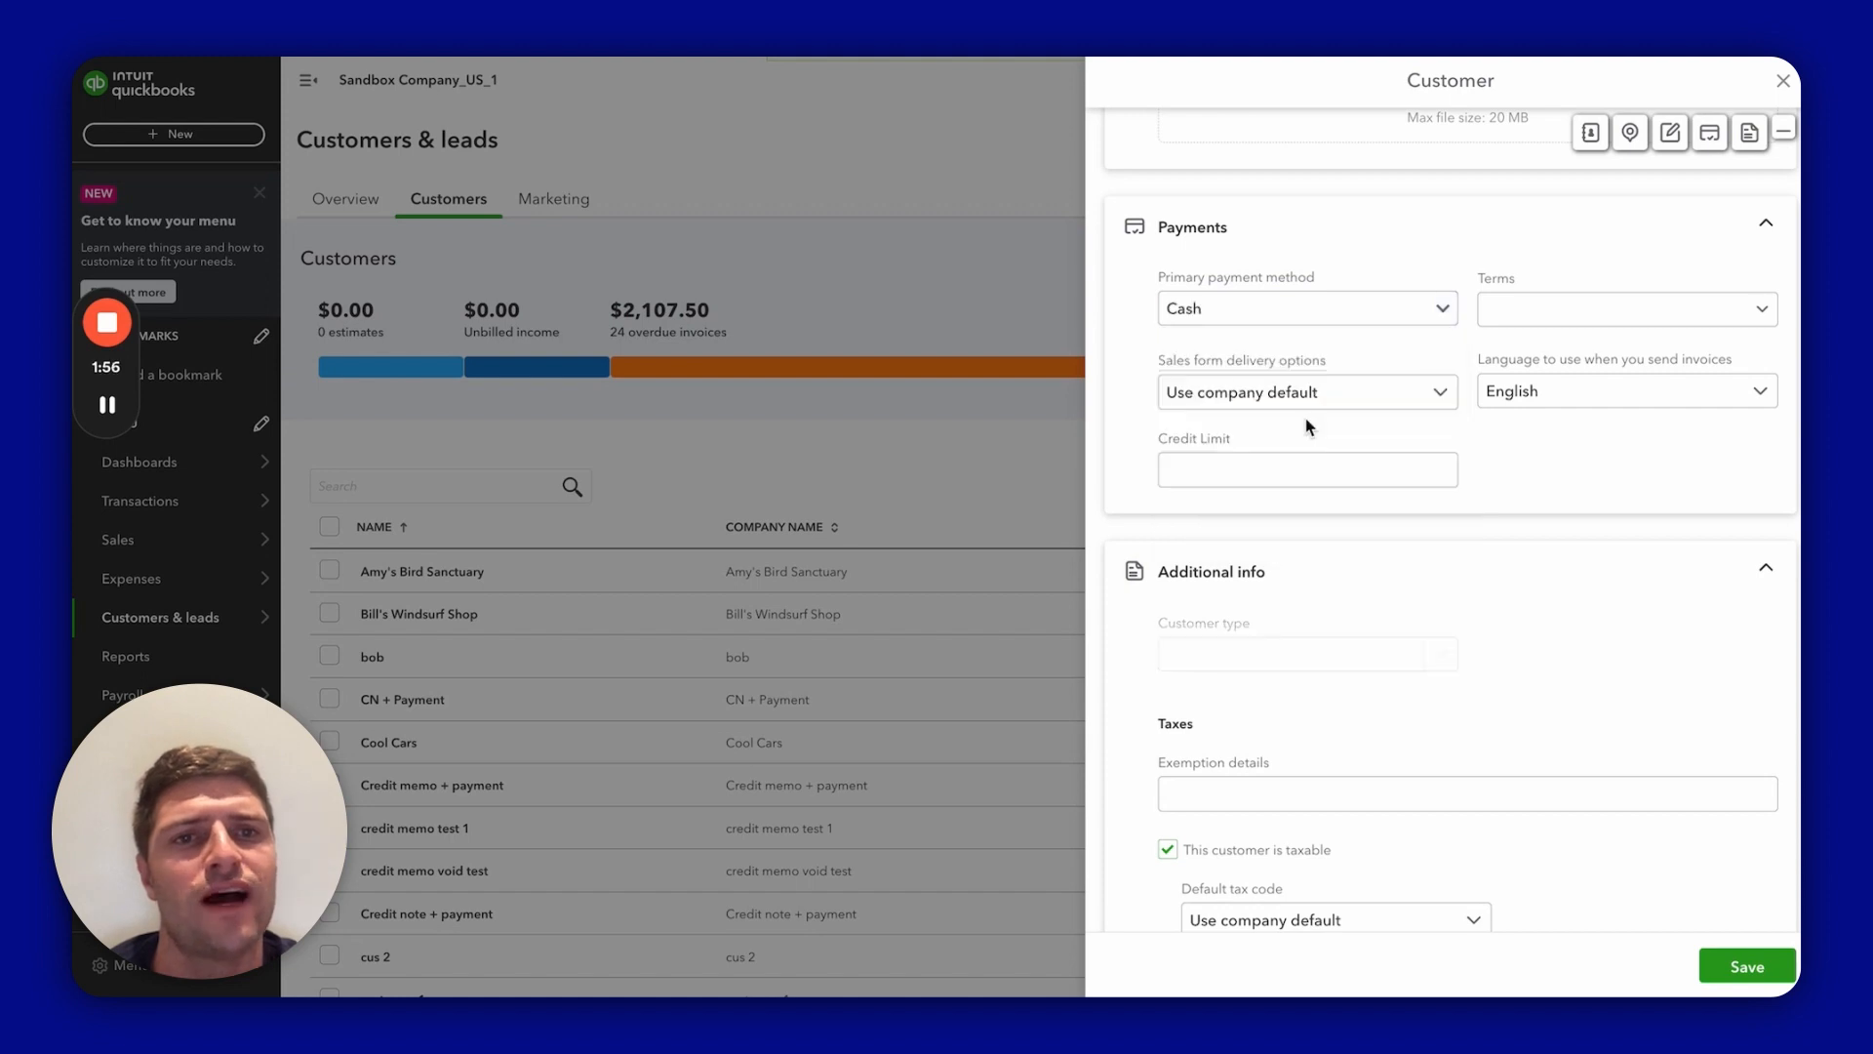
left_click(1265, 472)
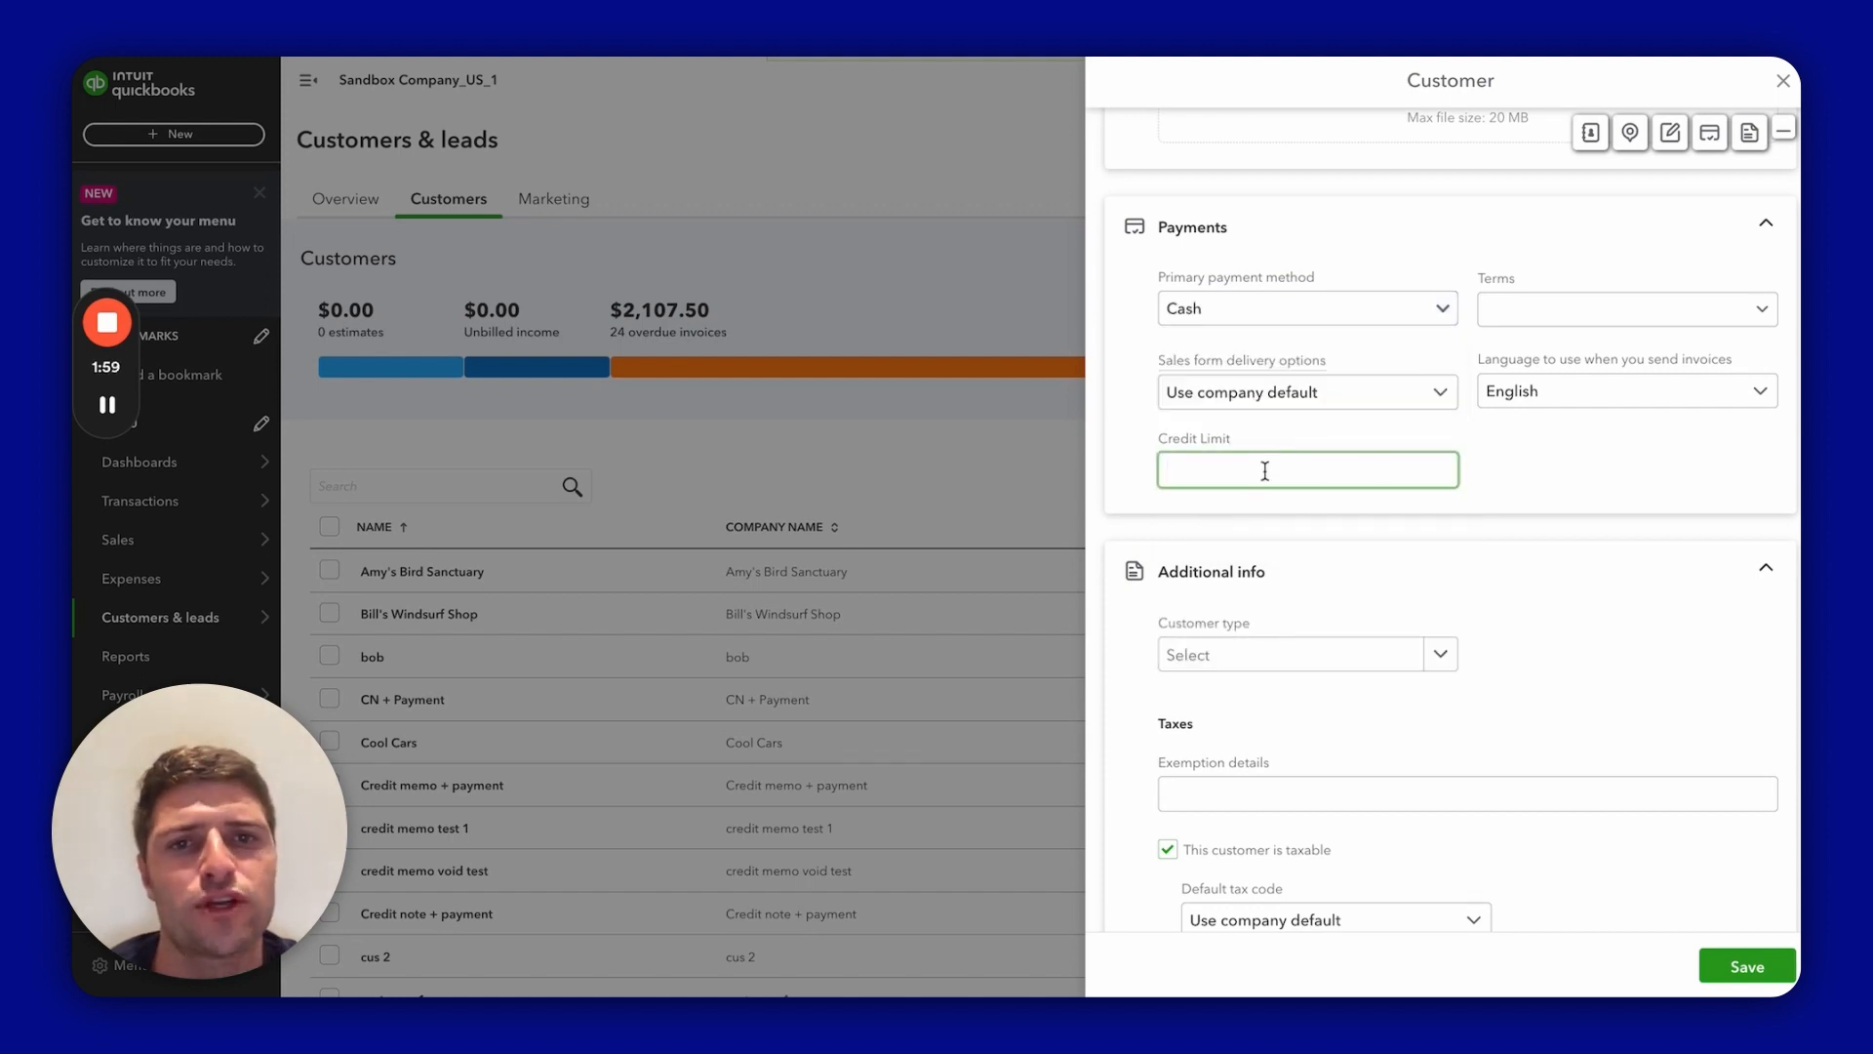
type("1")
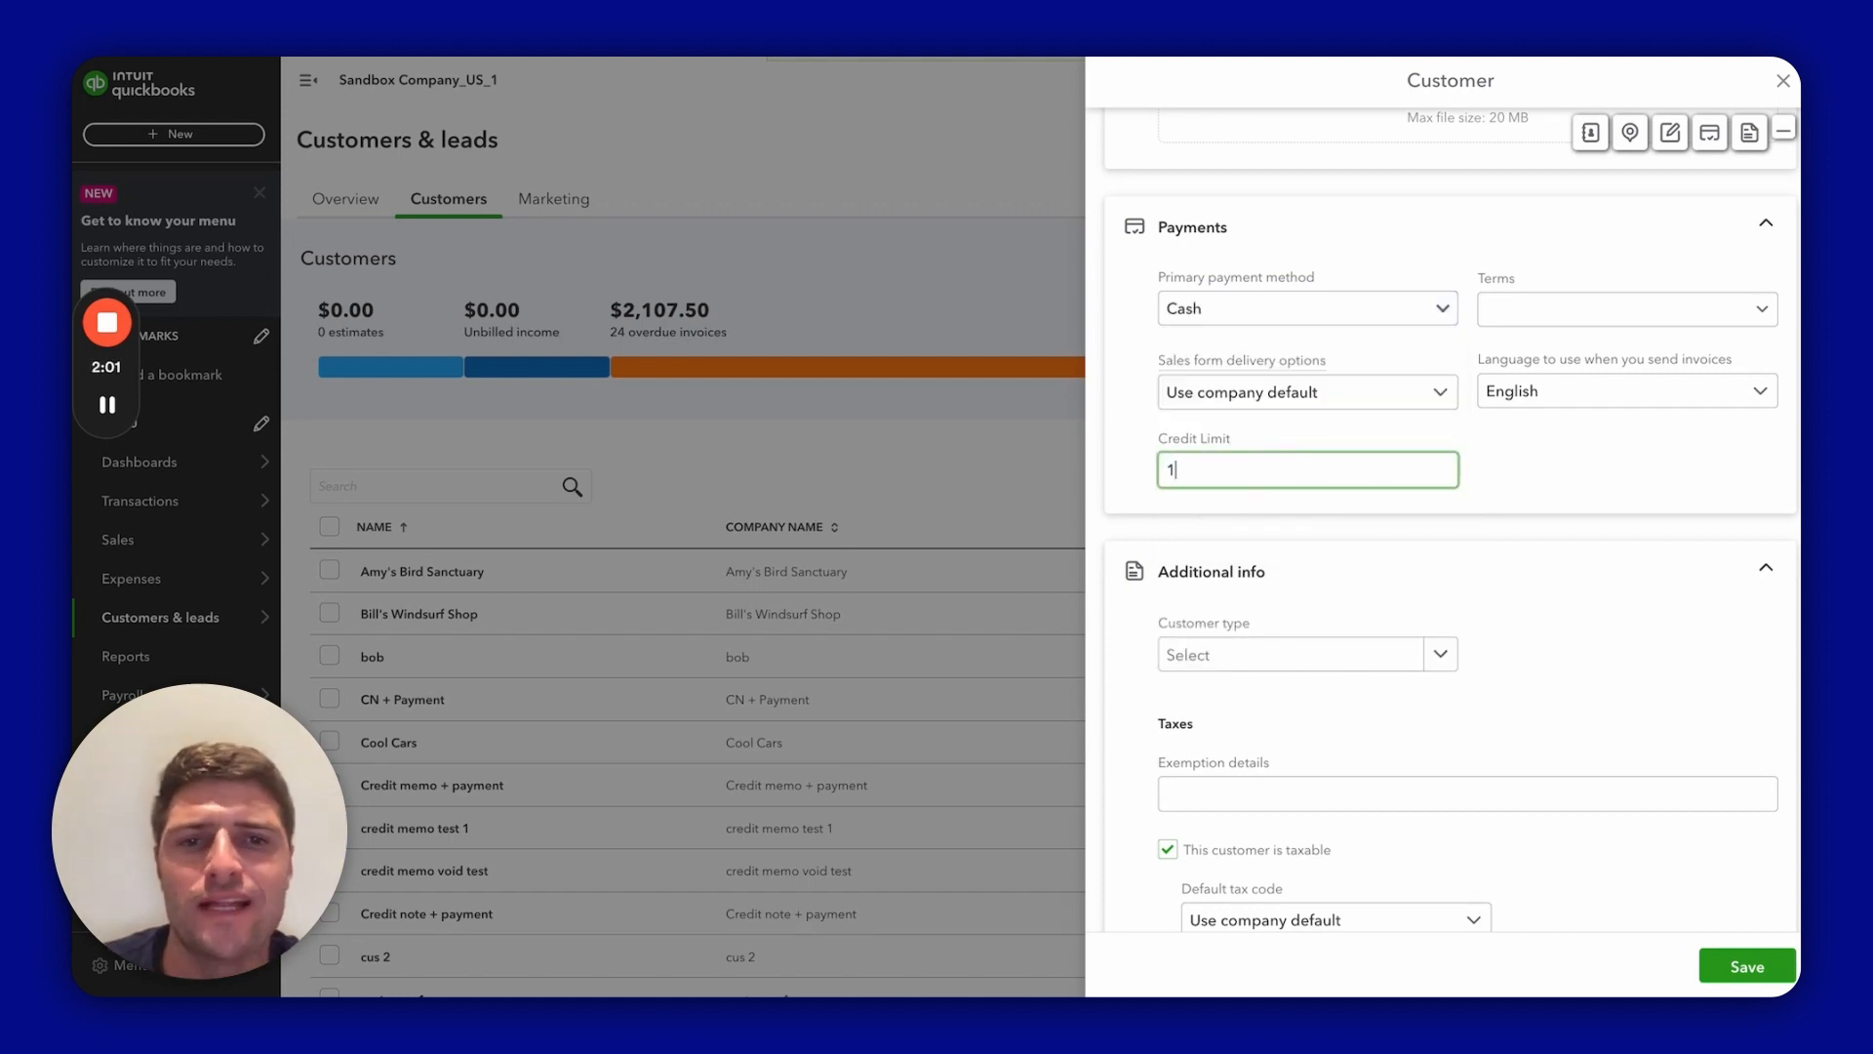
type("000")
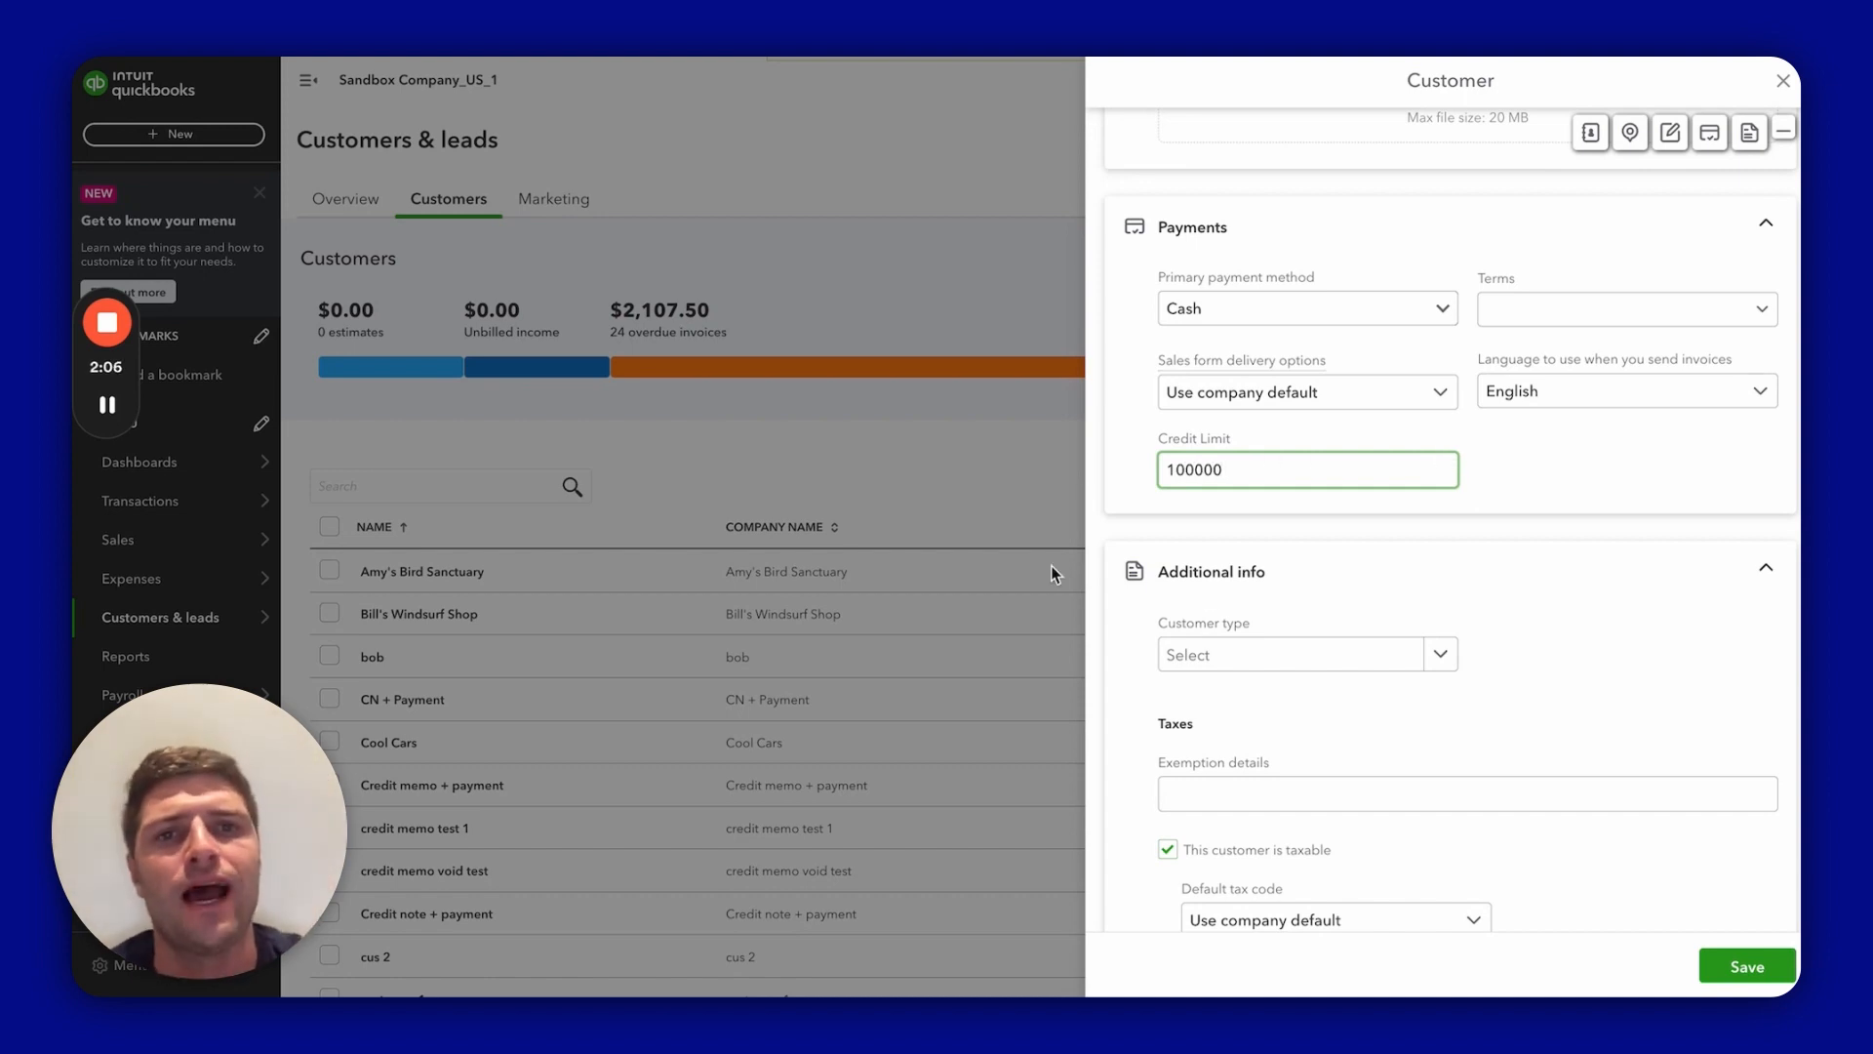
scroll(1381, 558, "down", 3)
scroll(1383, 563, "up", 4)
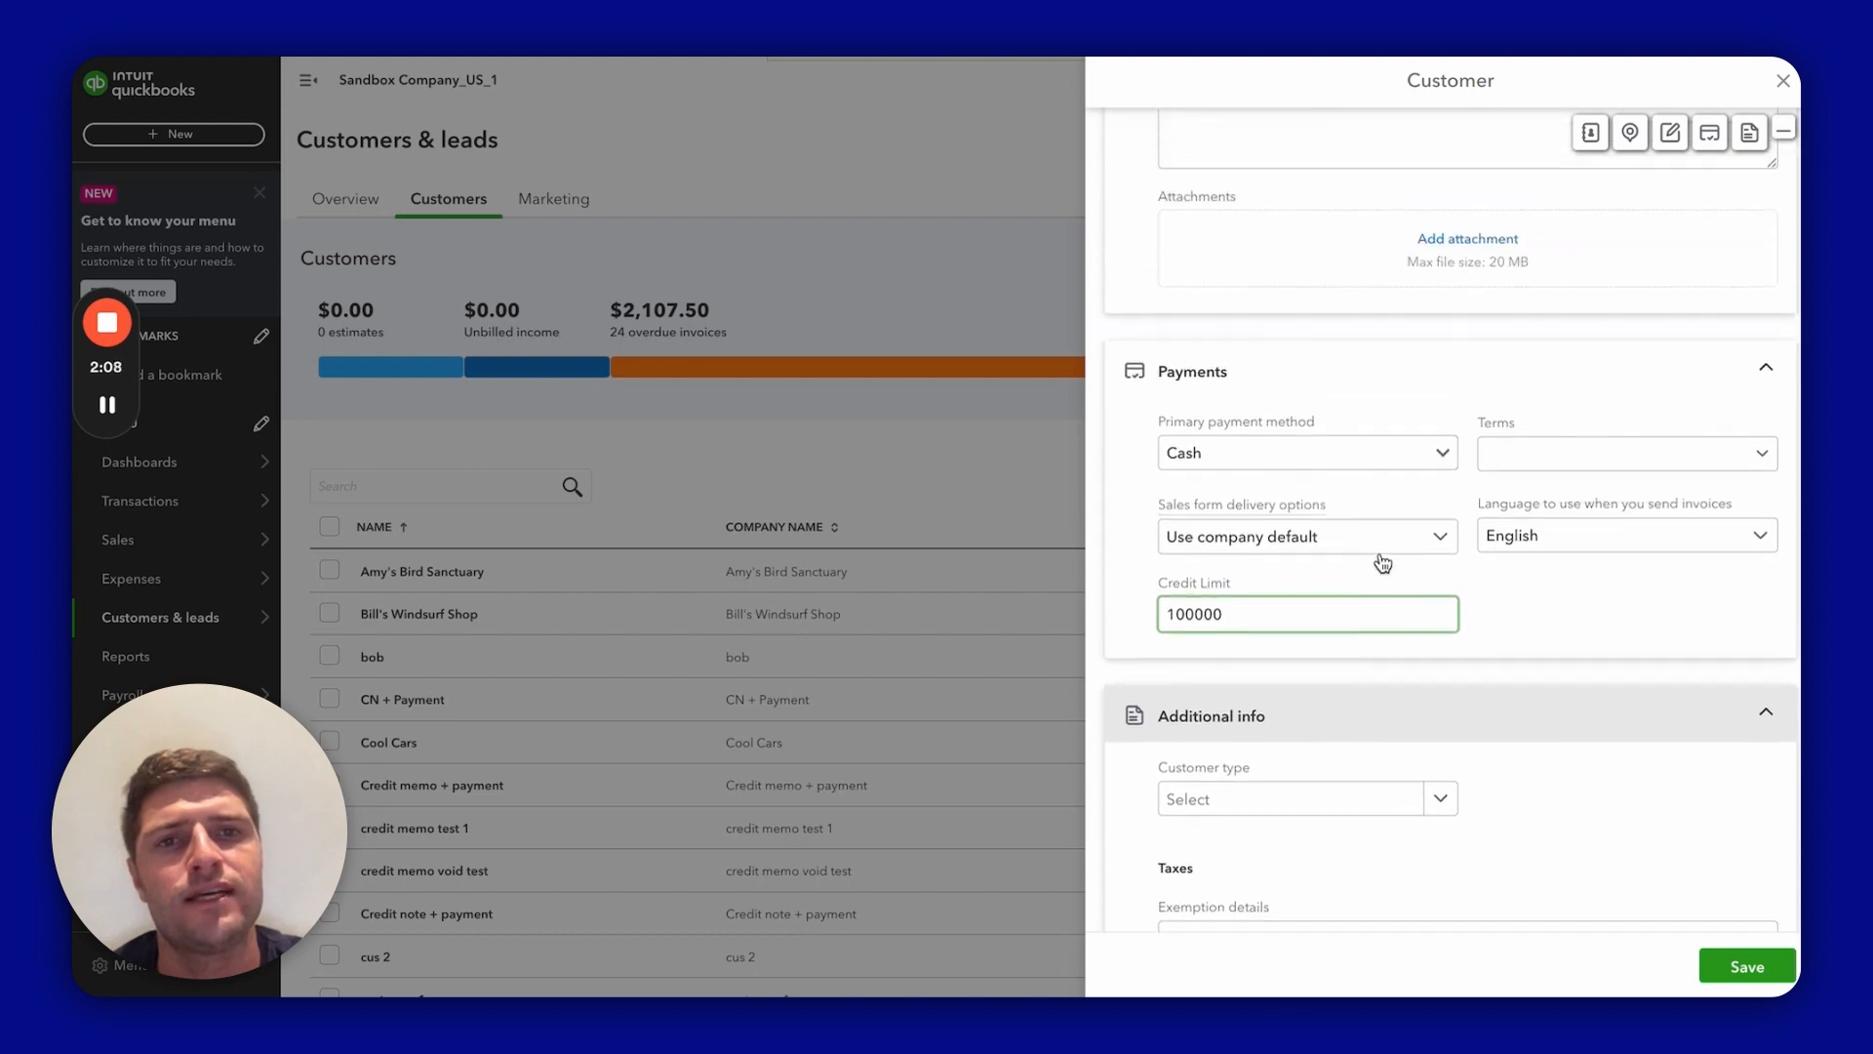
scroll(1383, 563, "up", 8)
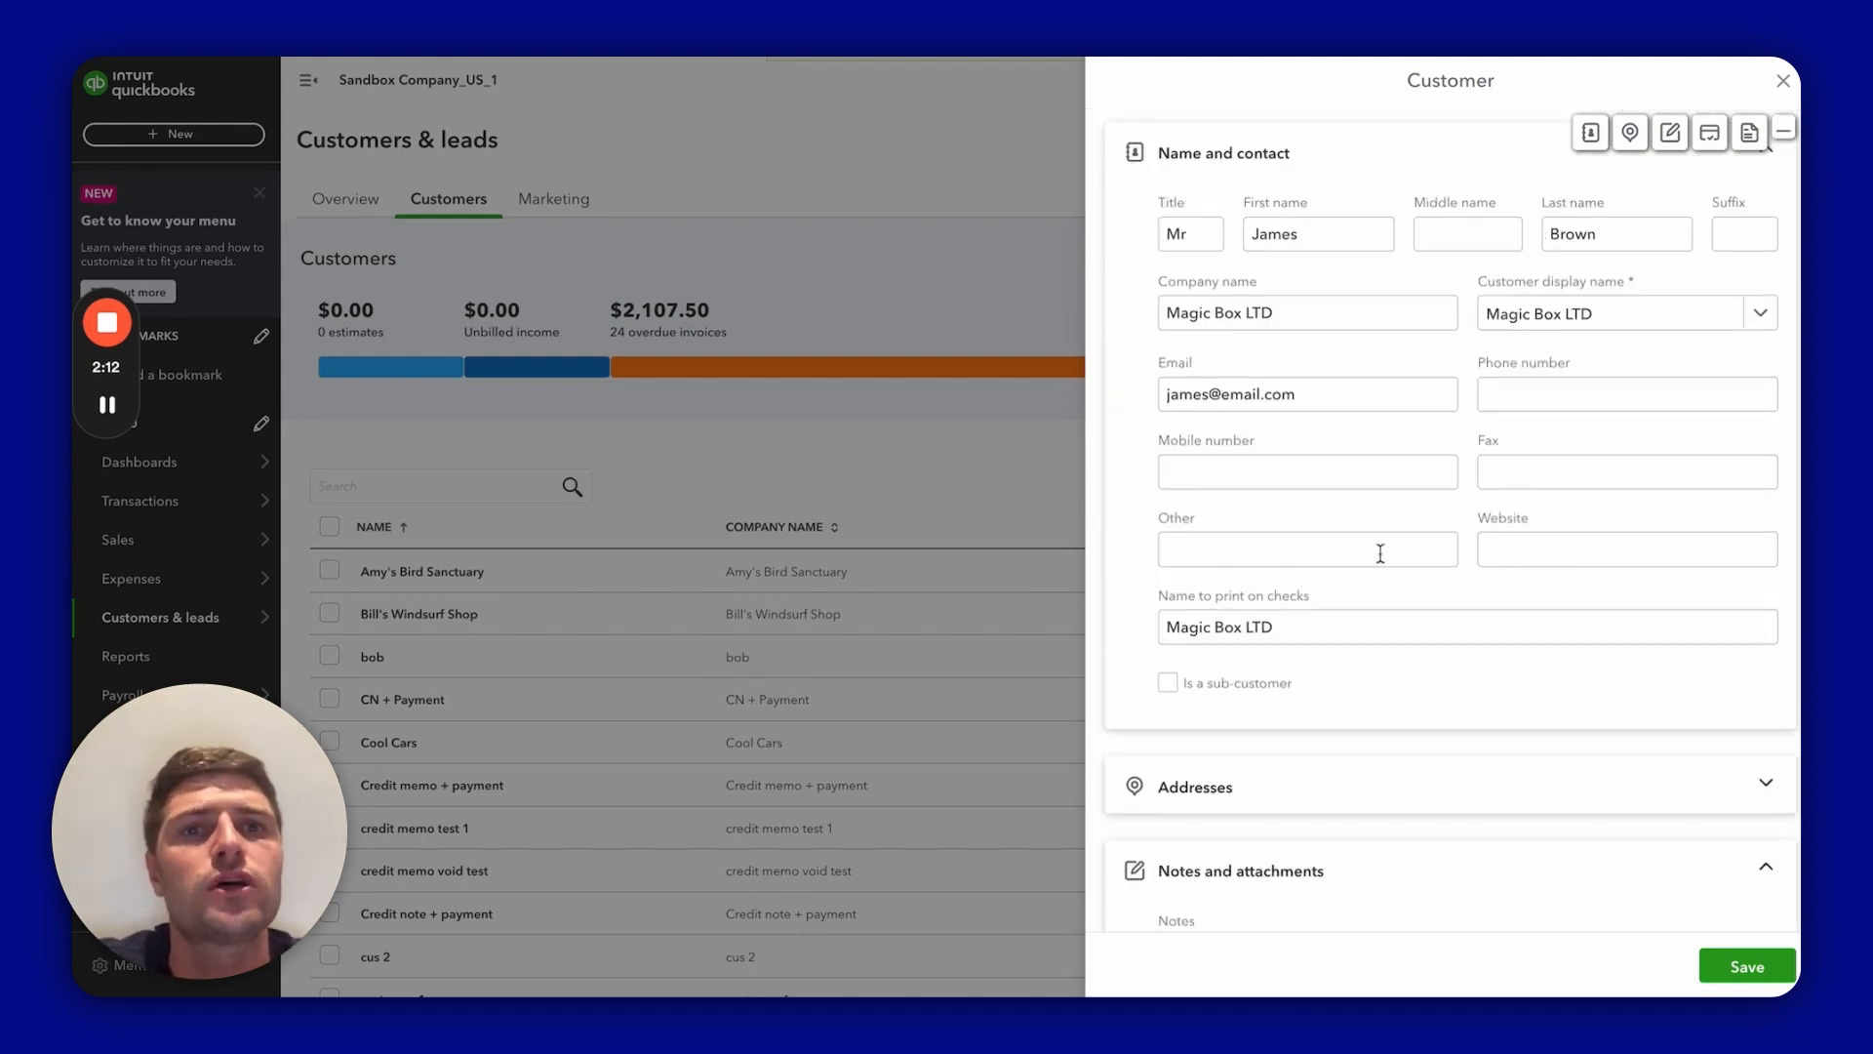
scroll(1381, 553, "down", 8)
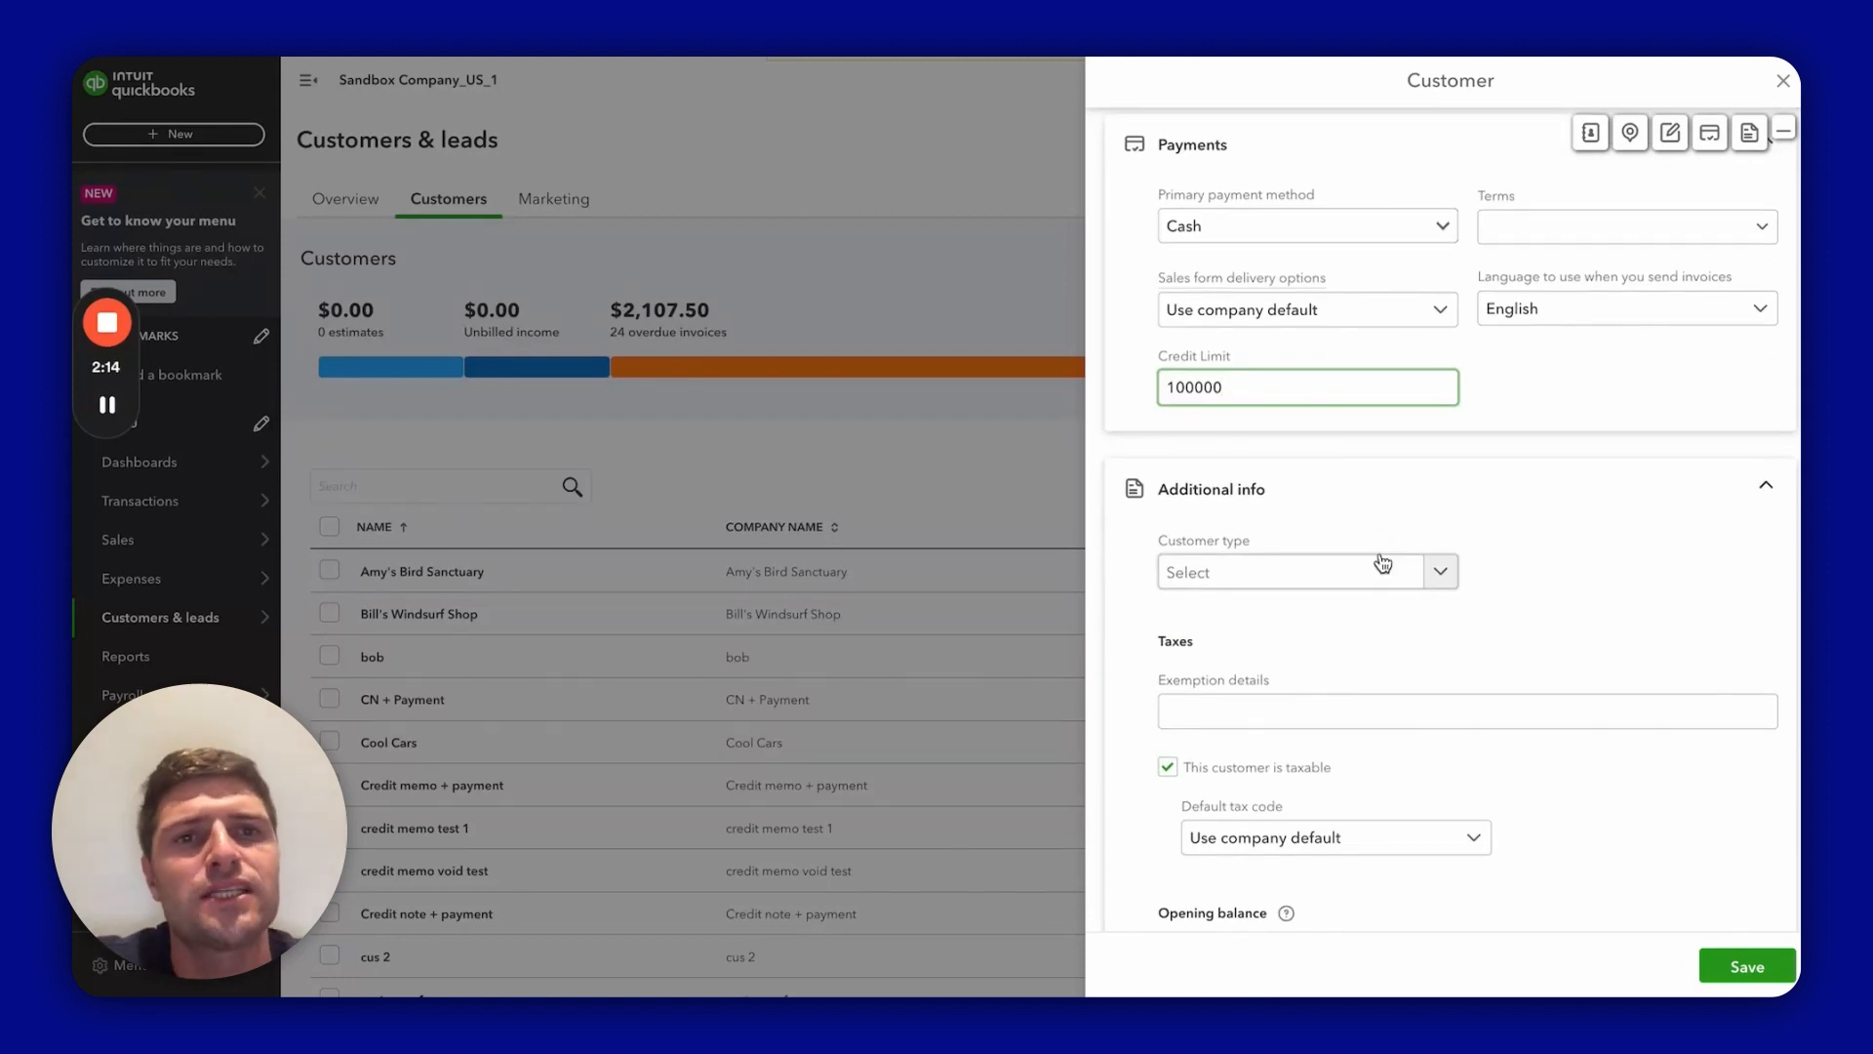
scroll(1382, 563, "down", 2)
scroll(1268, 560, "up", 6)
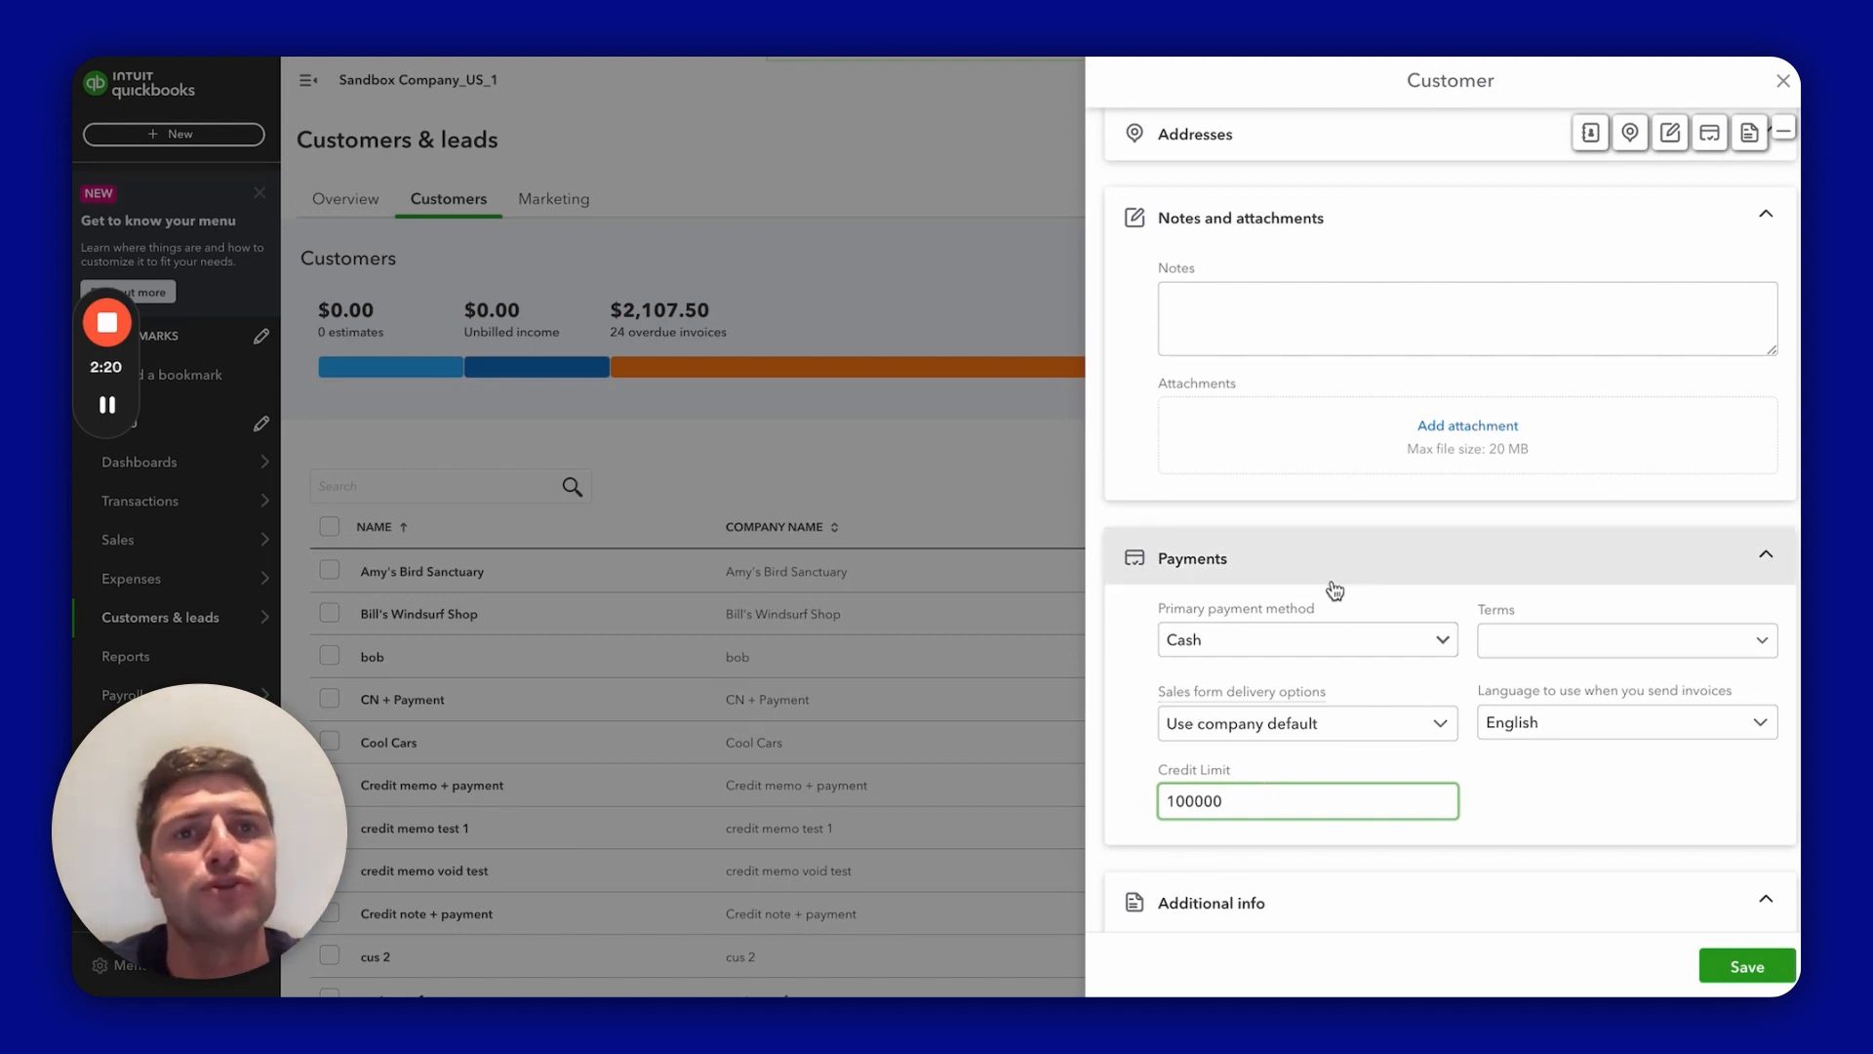
scroll(1335, 590, "down", 6)
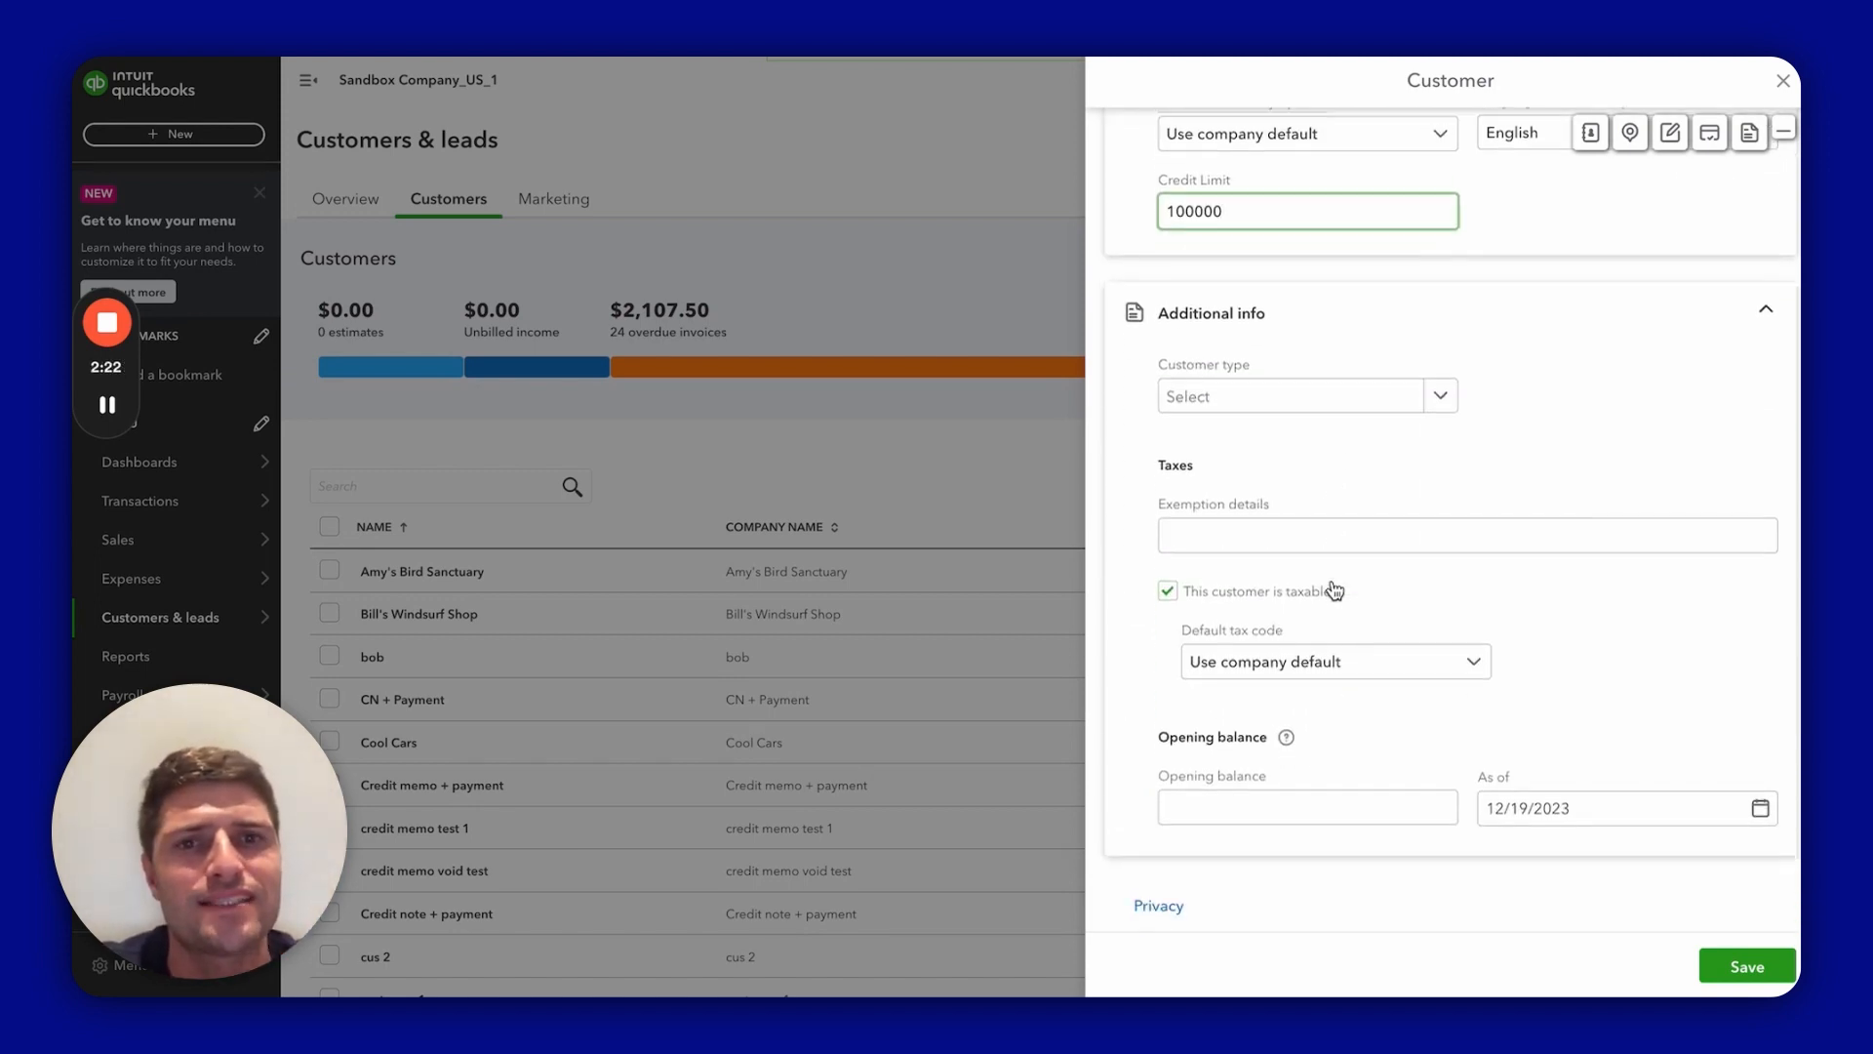
Step: Create and apply a new VIP customer type
left_click(1300, 398)
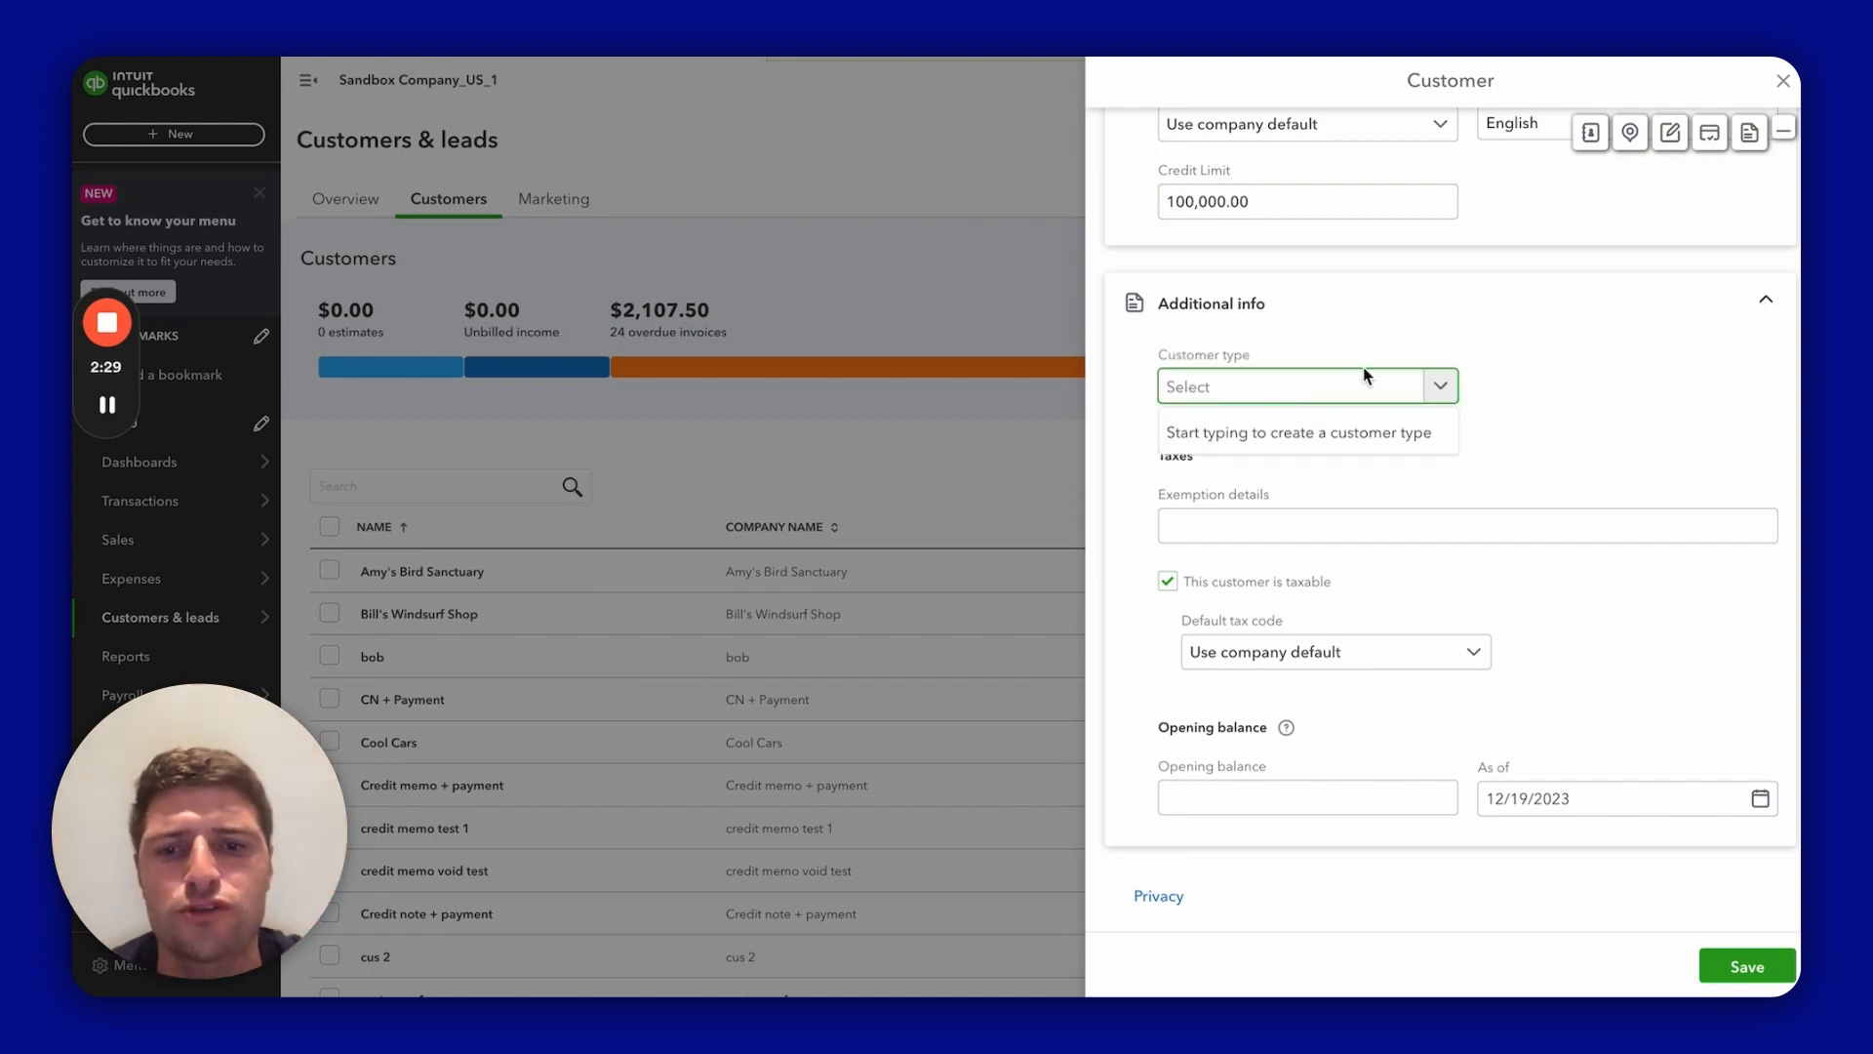
type("VIP")
left_click(1332, 432)
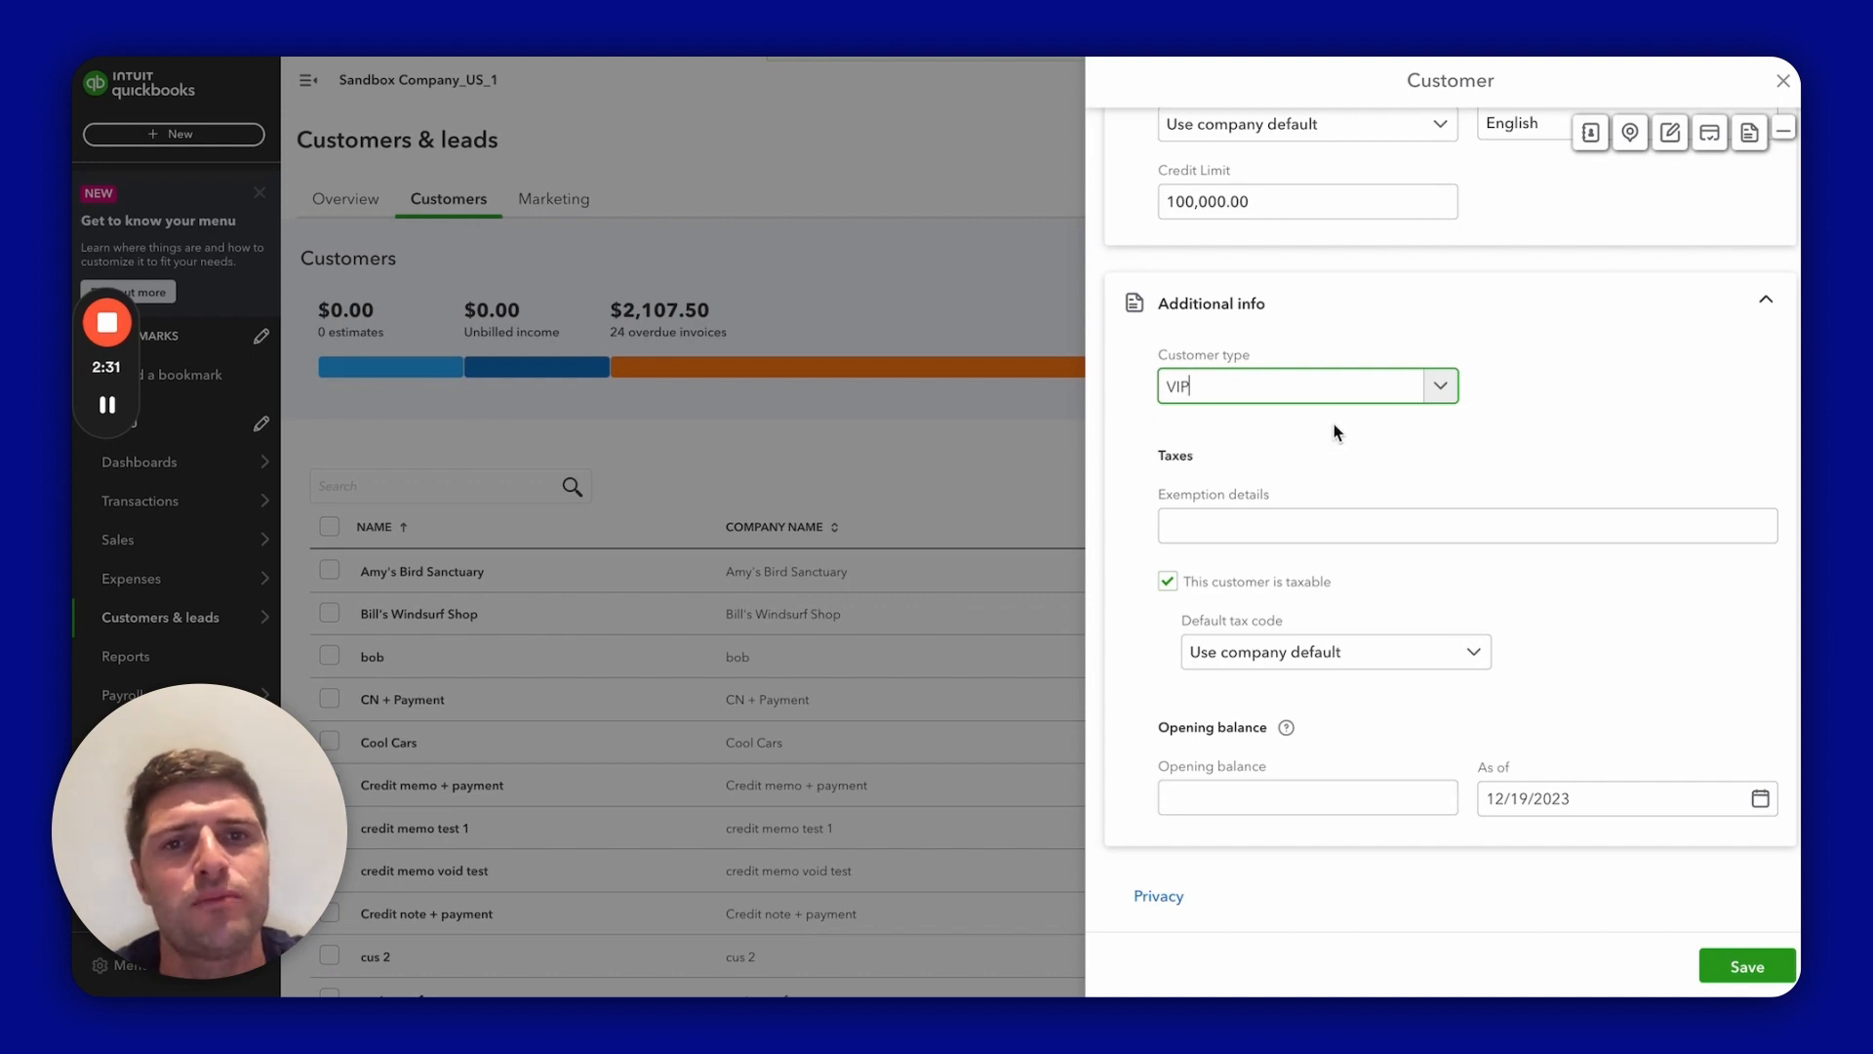
Step: Set the default tax code to California (8%)
left_click(1396, 661)
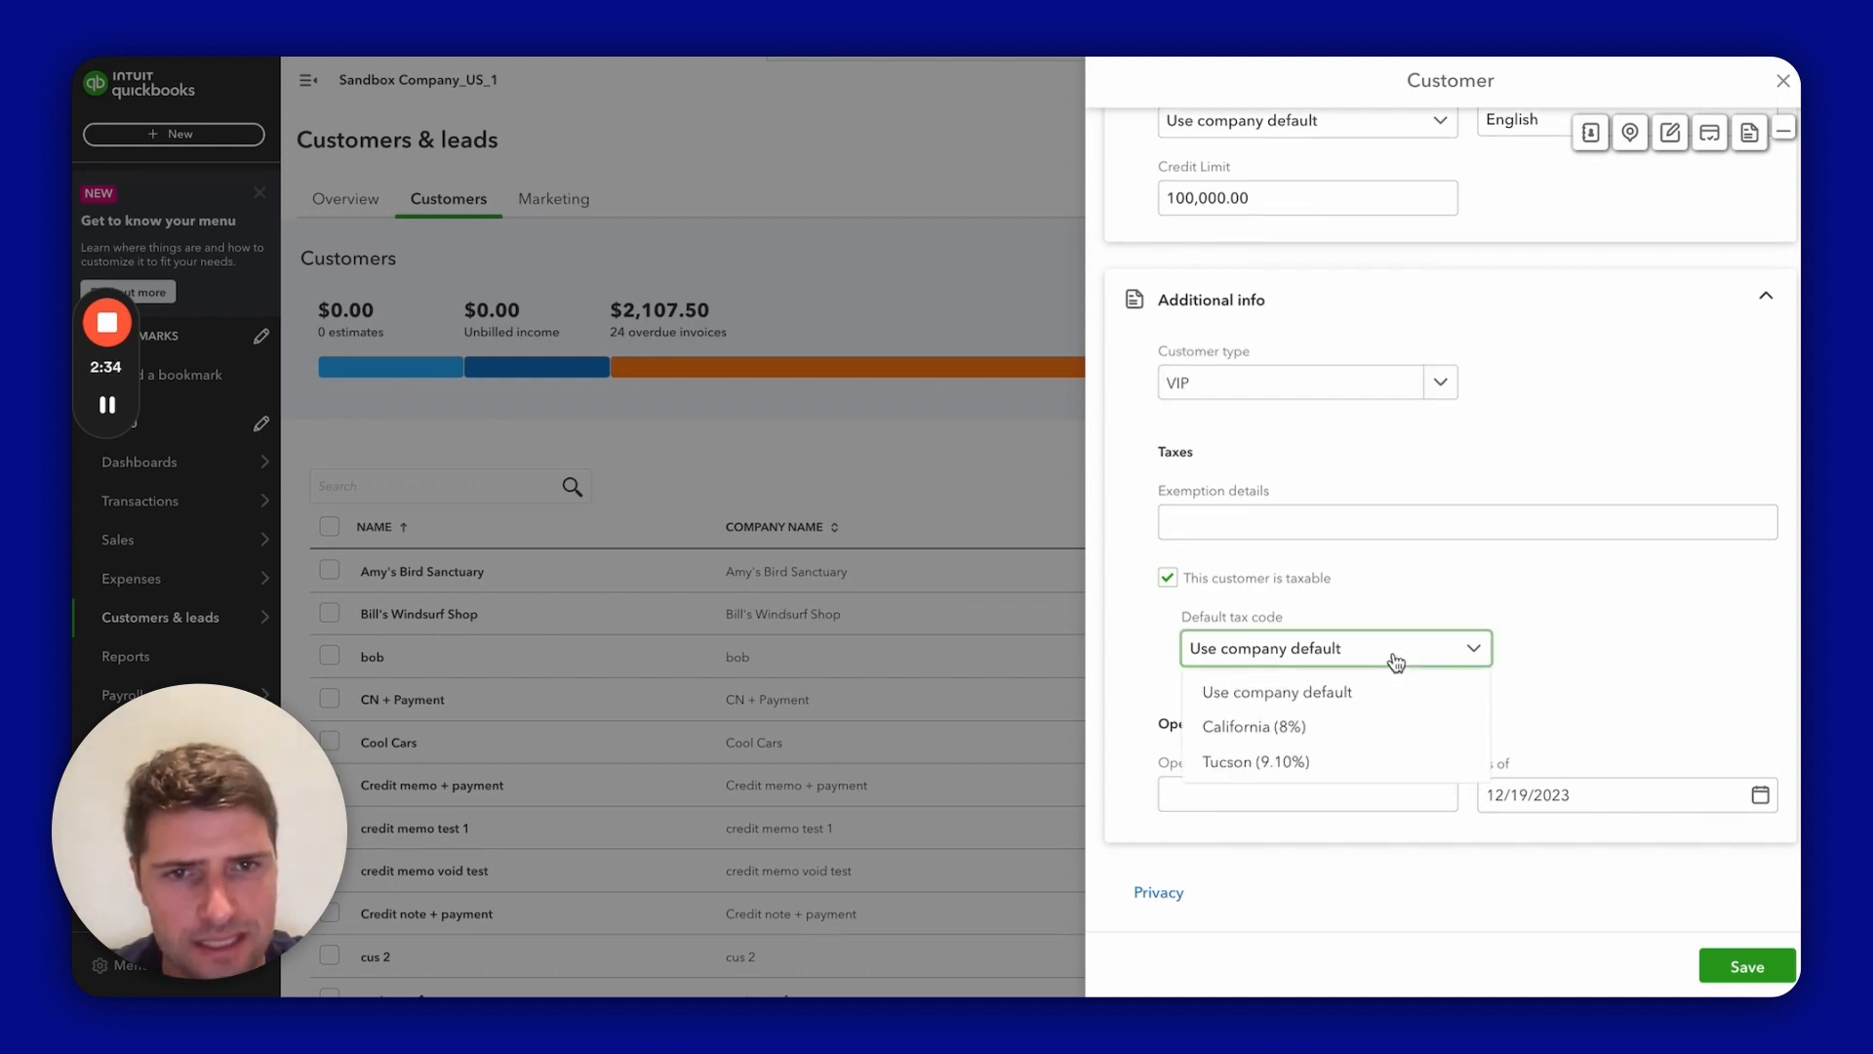
left_click(1347, 727)
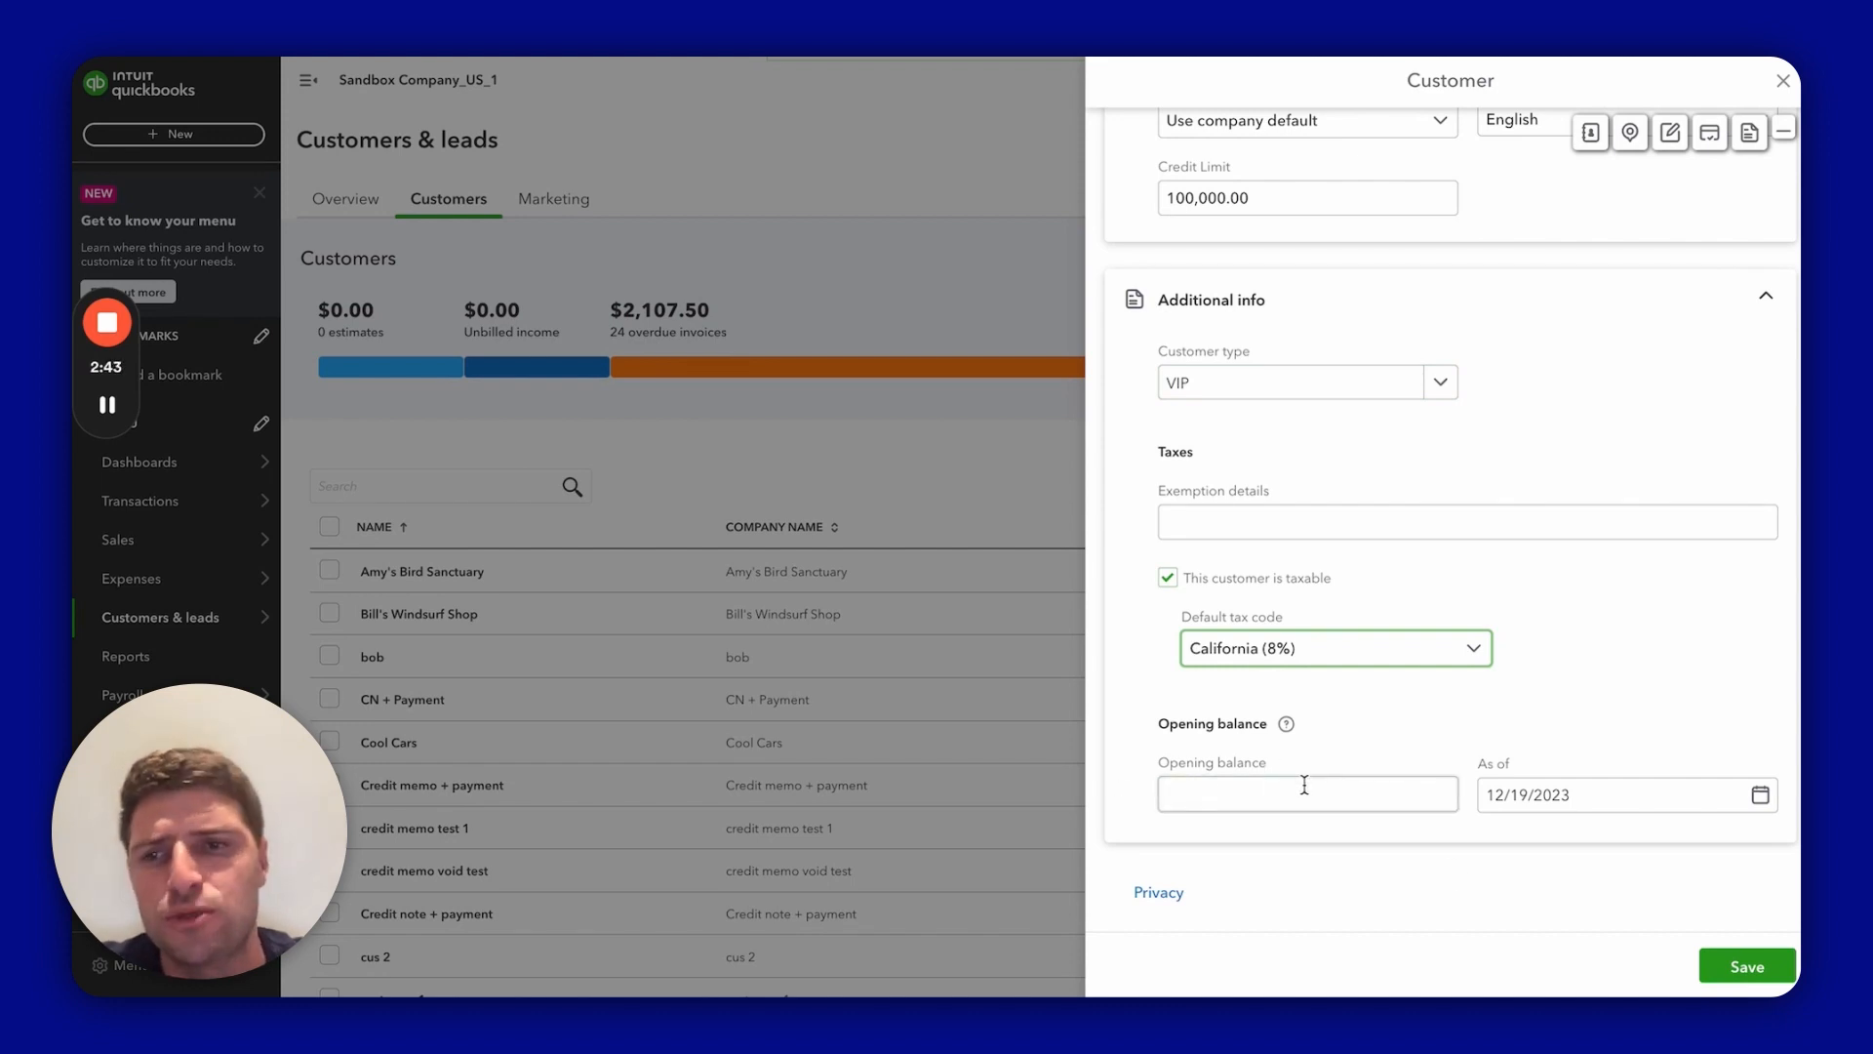
scroll(1304, 786, "up", 2)
scroll(1305, 786, "down", 2)
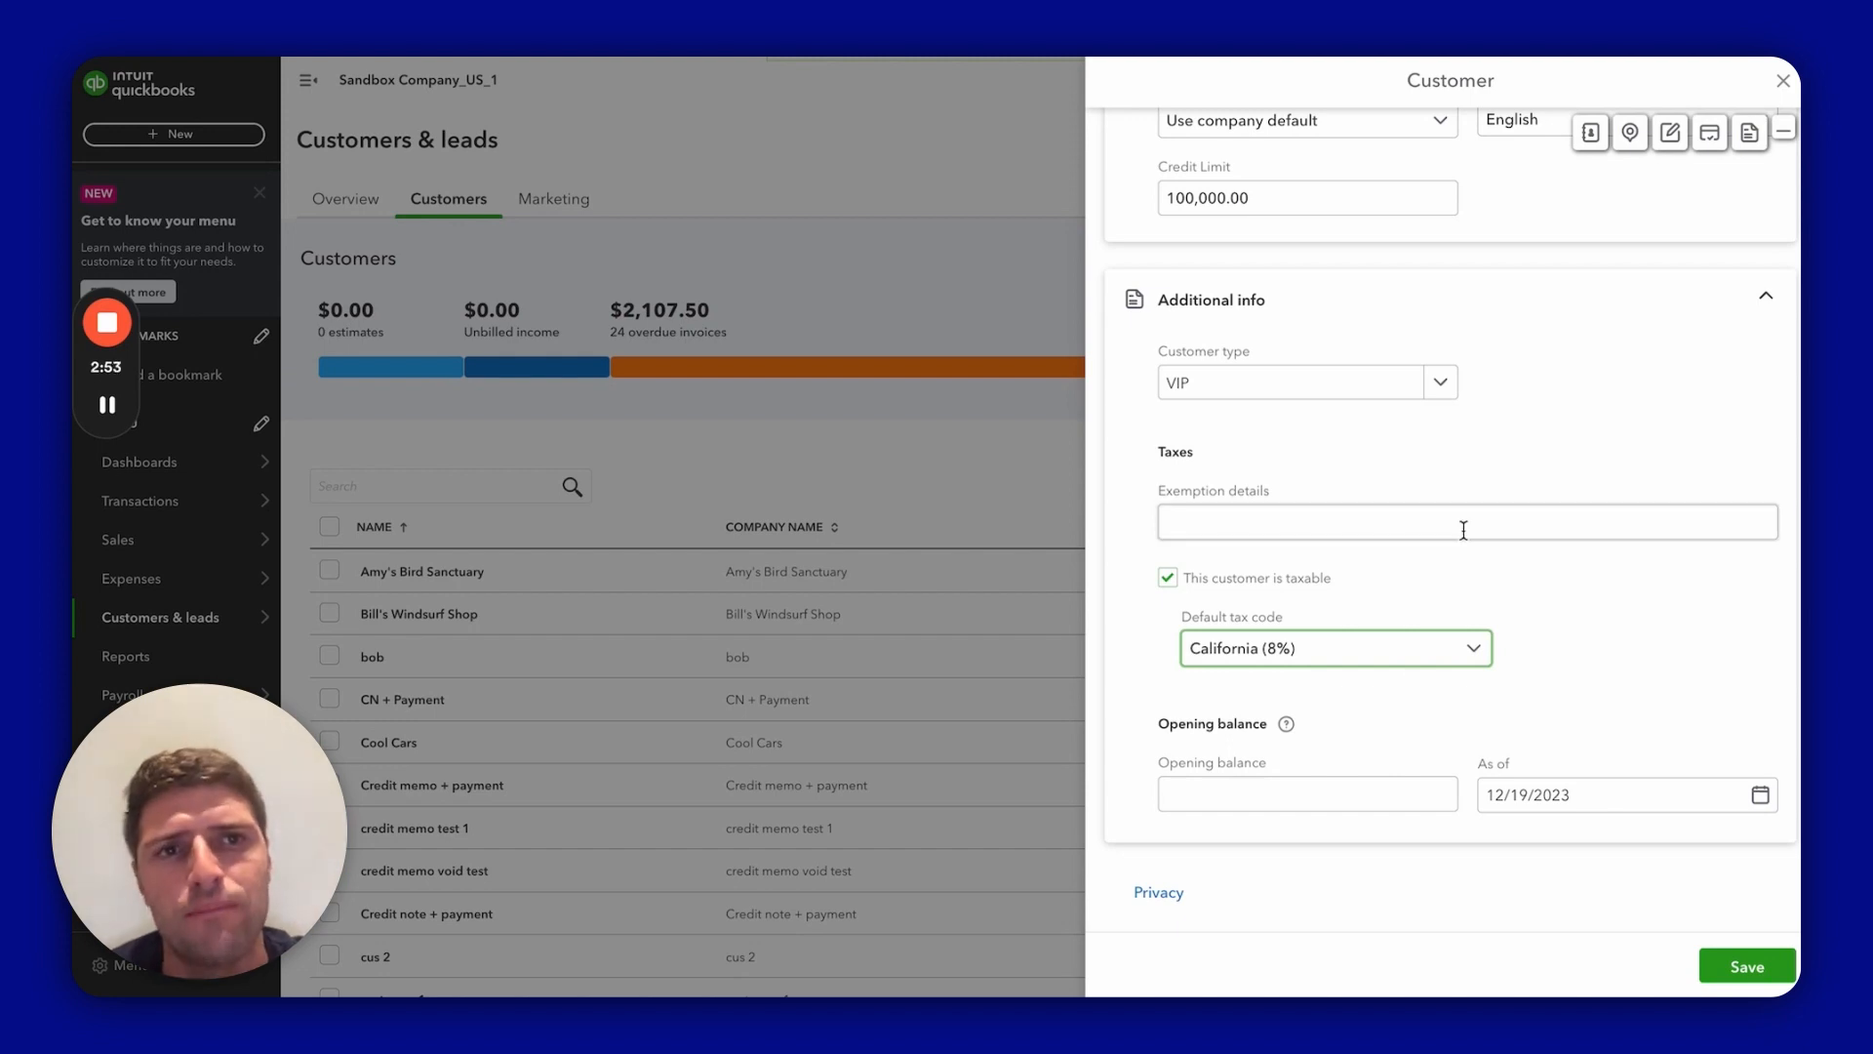
Step: Review the address and notes sections through the quick section navigation
scroll(1463, 522, "up", 15)
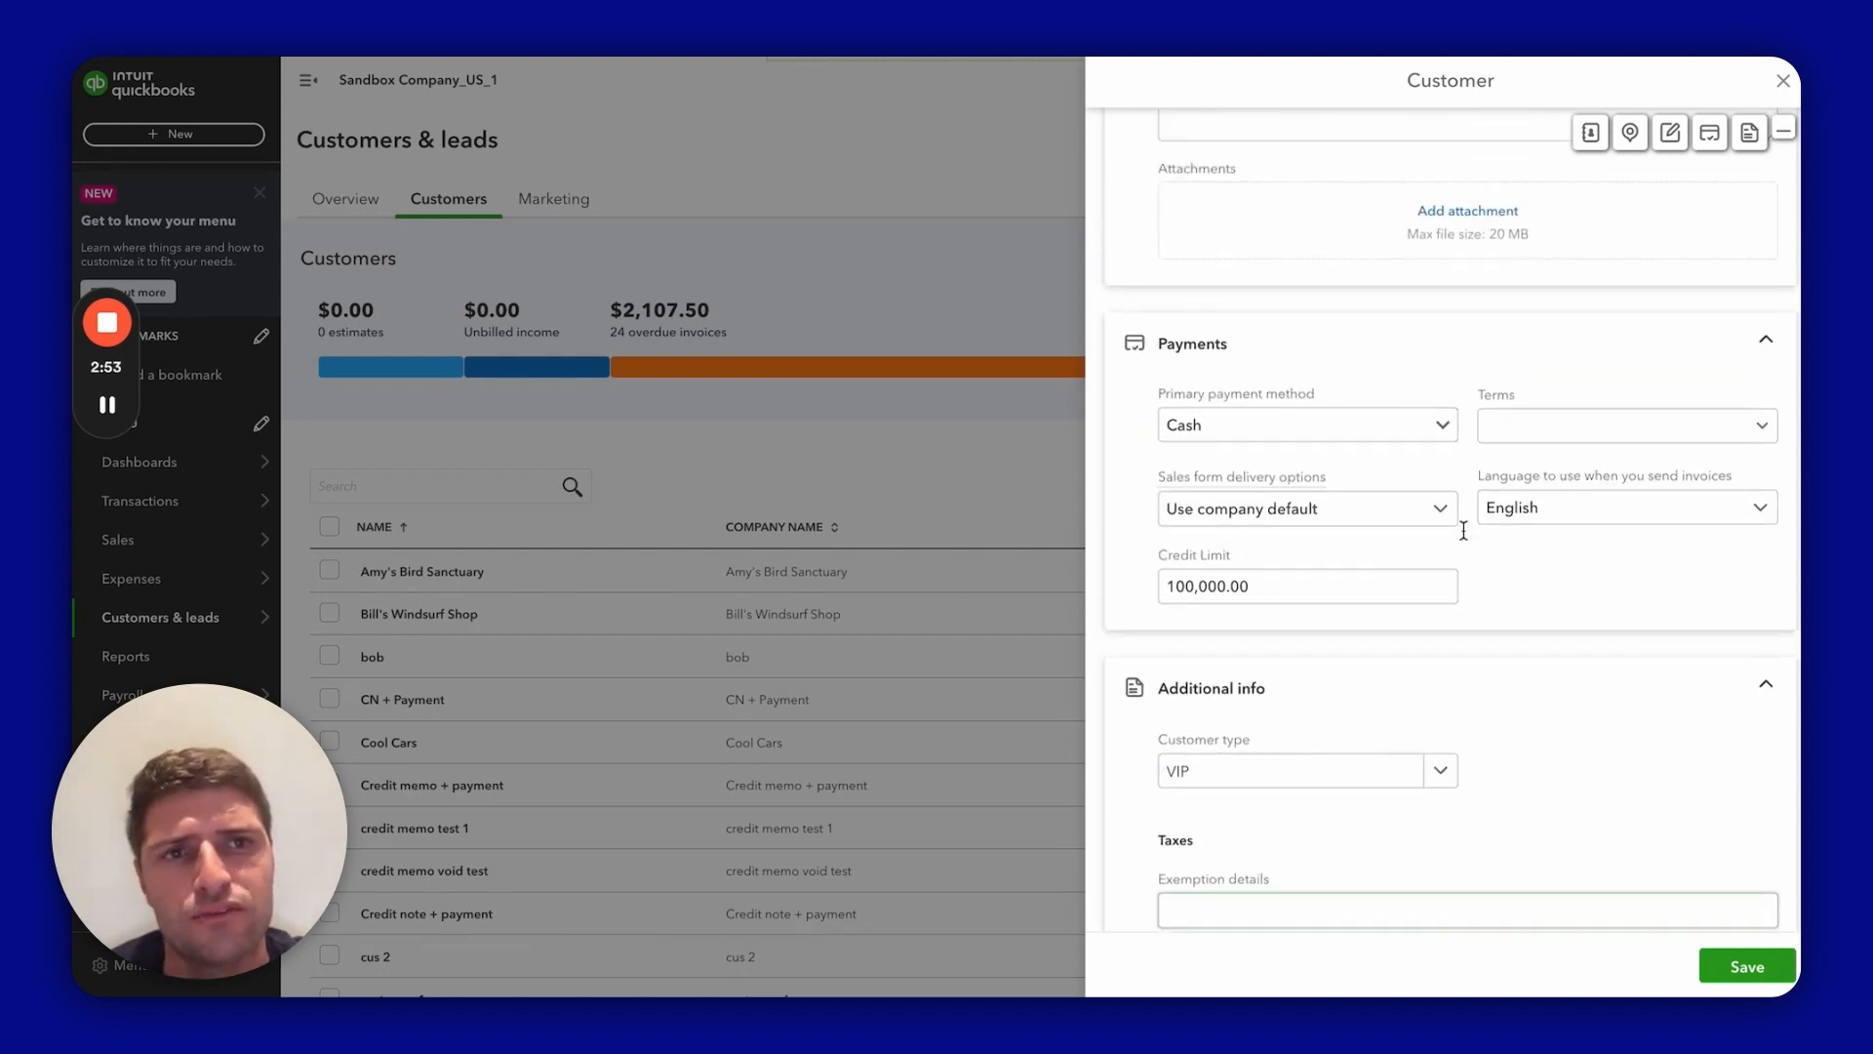
left_click(1630, 137)
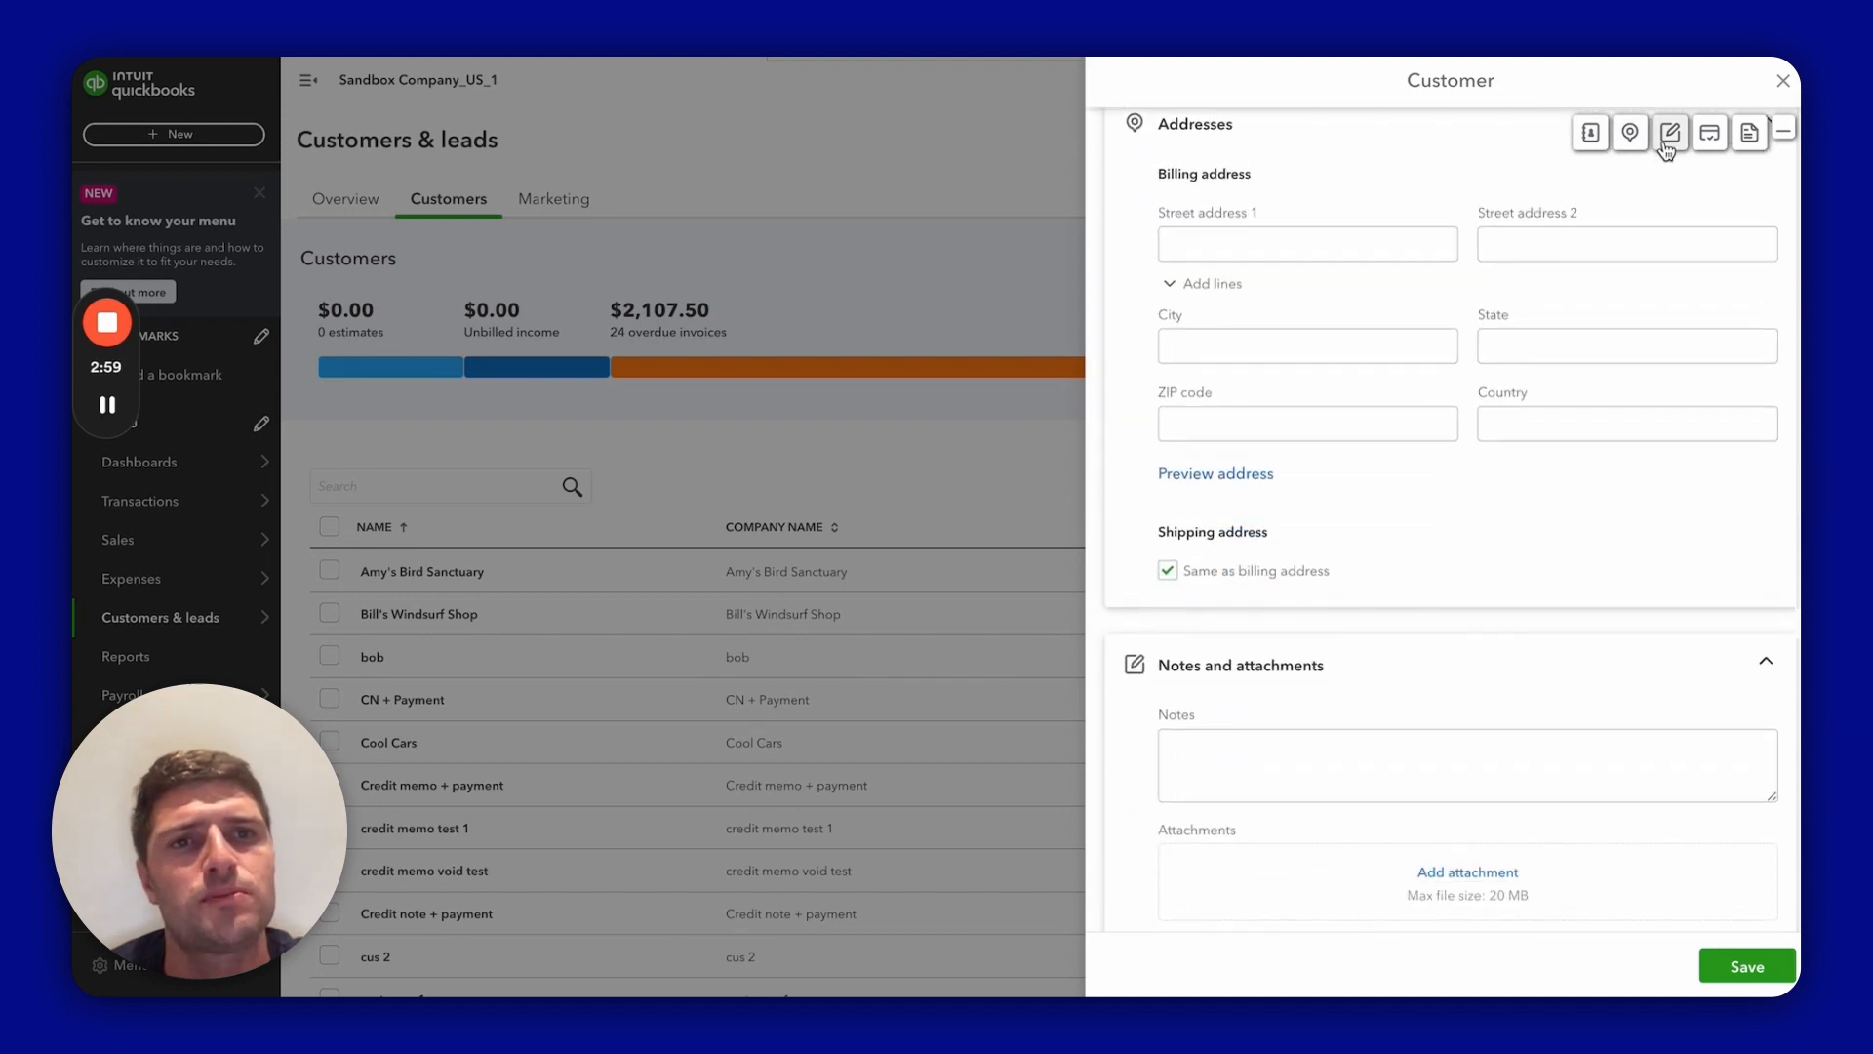
left_click(1670, 134)
scroll(1597, 343, "up", 15)
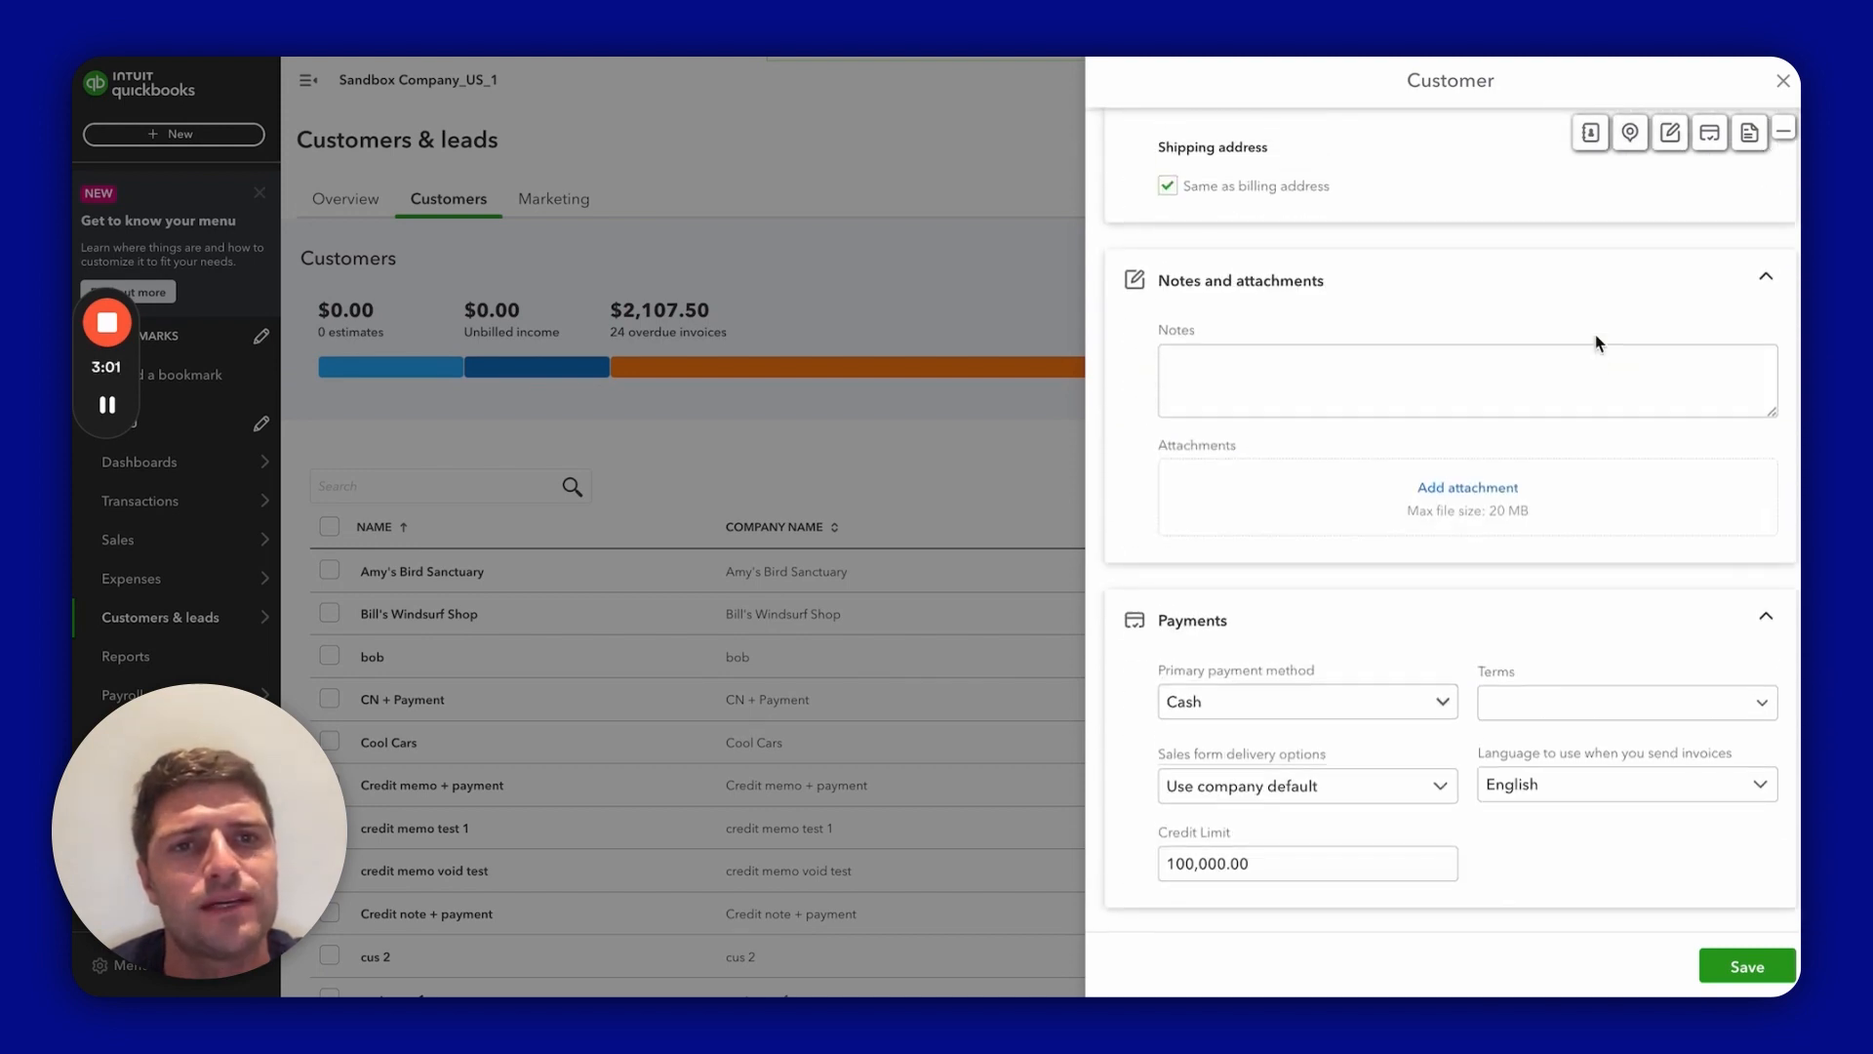
left_click(1781, 136)
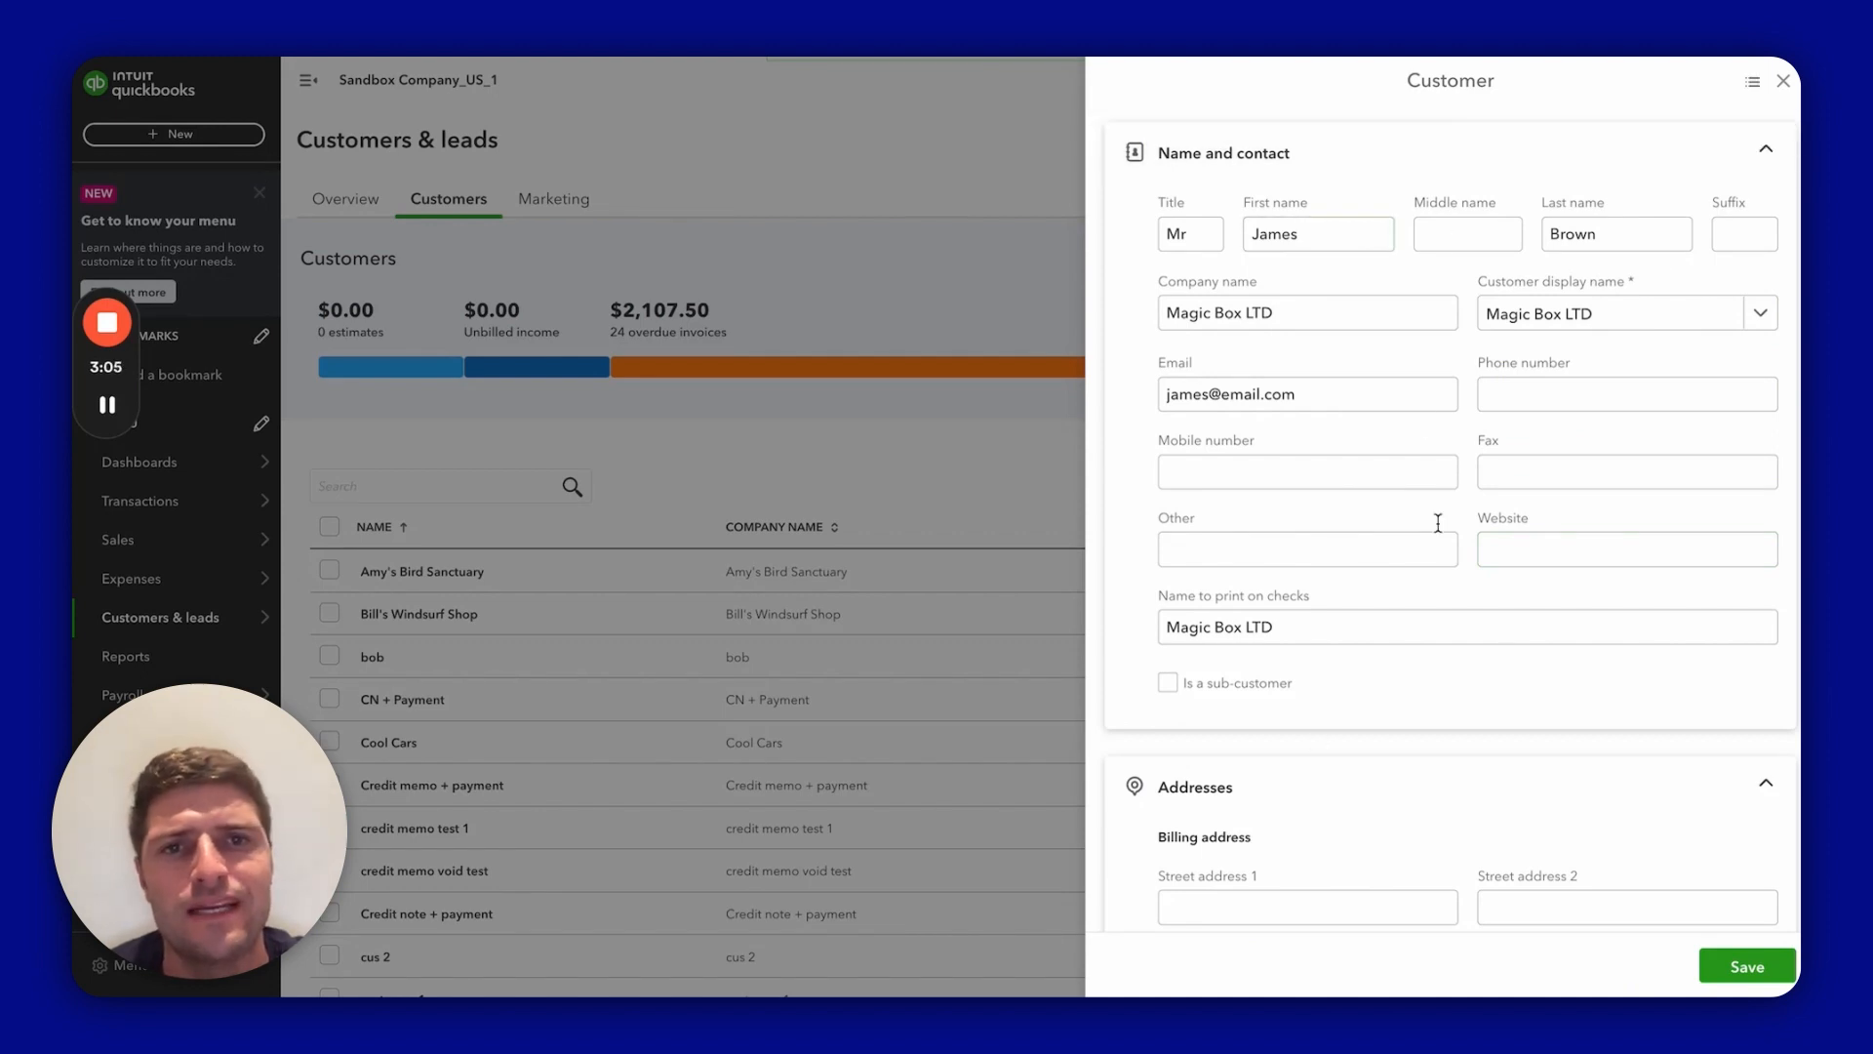
Step: Save the Magic Box LTD customer record
scroll(1235, 667, "down", 4)
scroll(1235, 673, "down", 1)
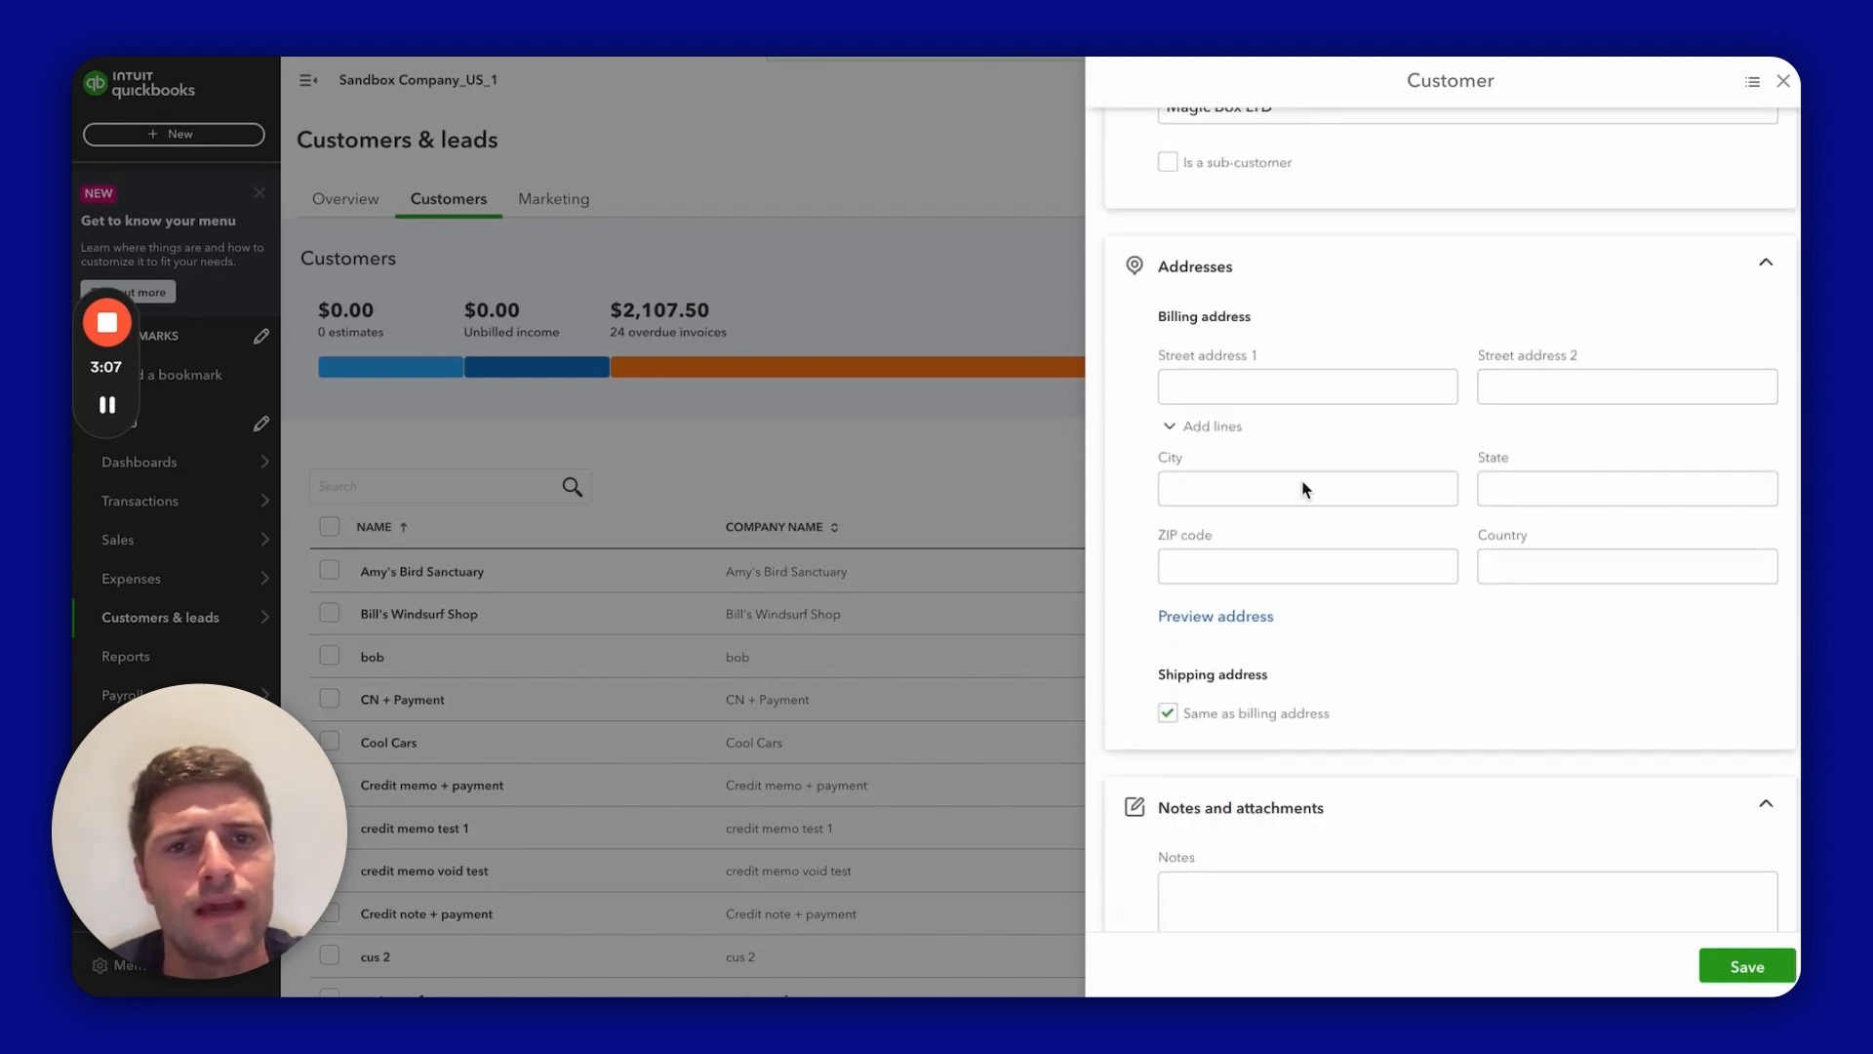
scroll(1243, 835, "down", 5)
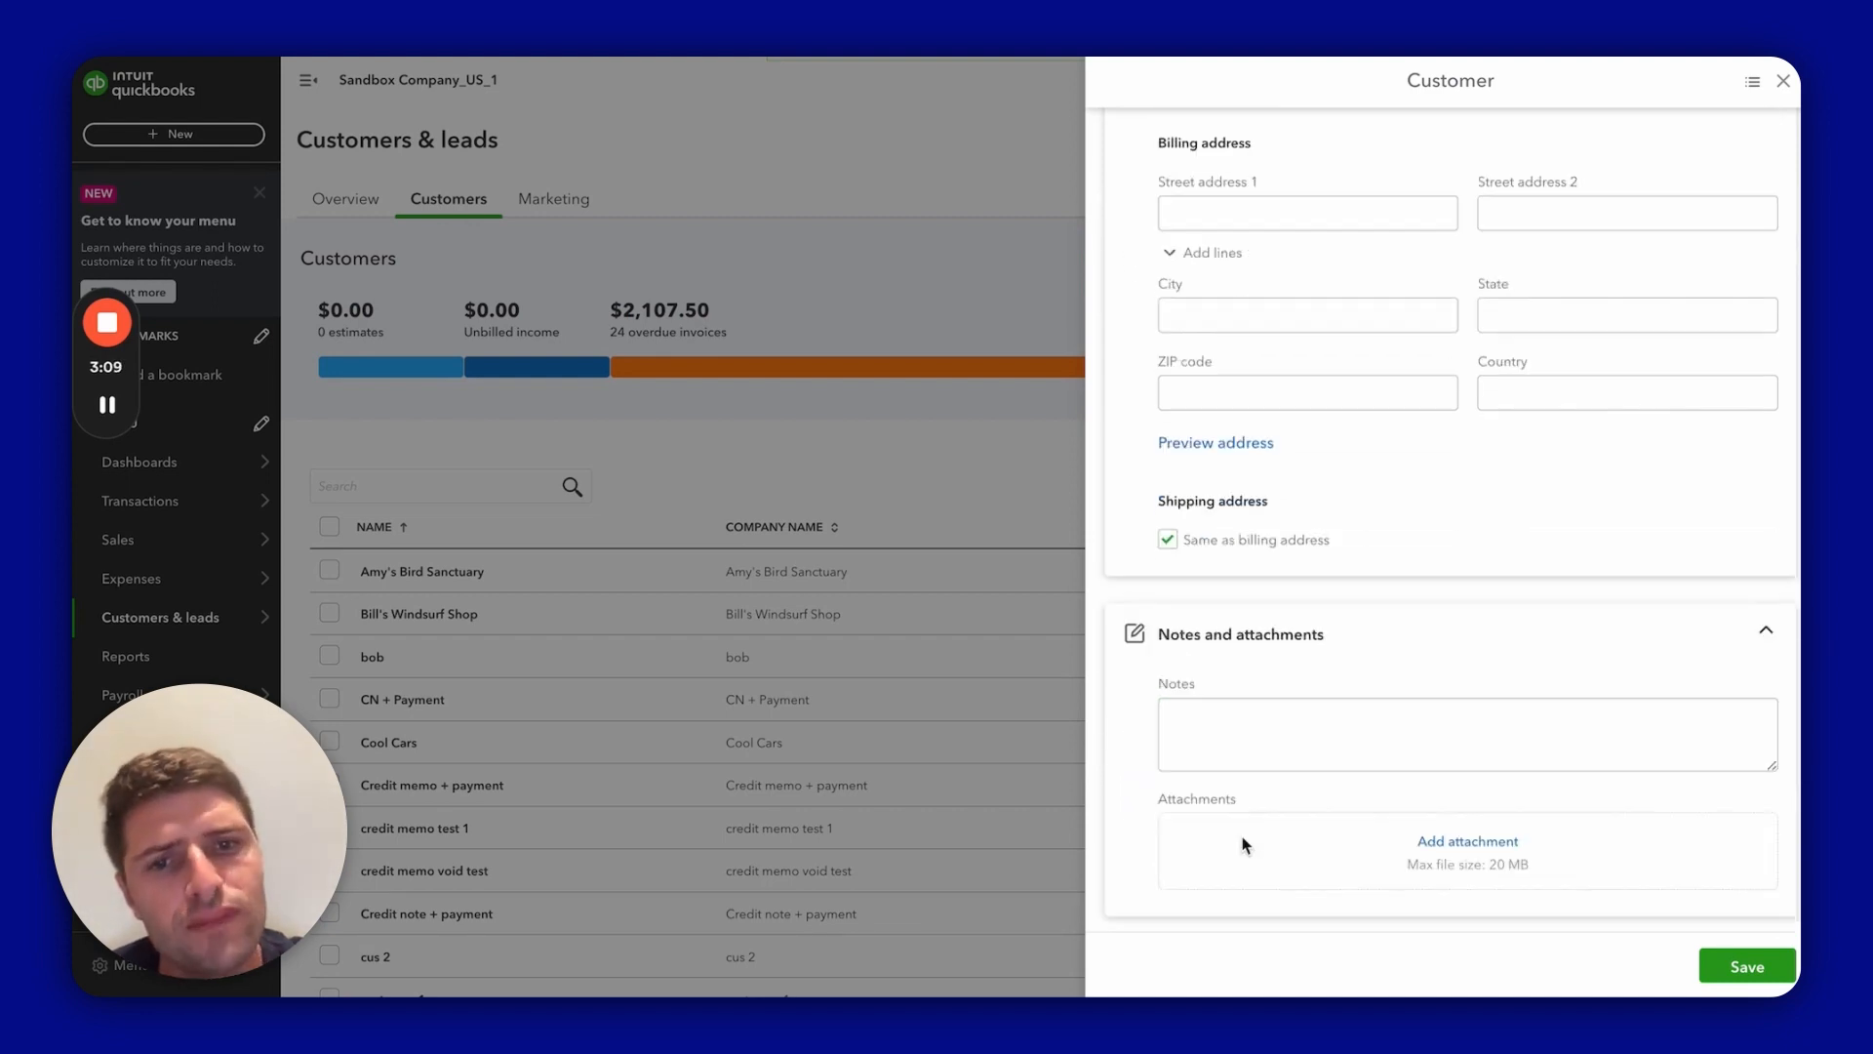
scroll(1288, 709, "down", 3)
scroll(1288, 709, "down", 2)
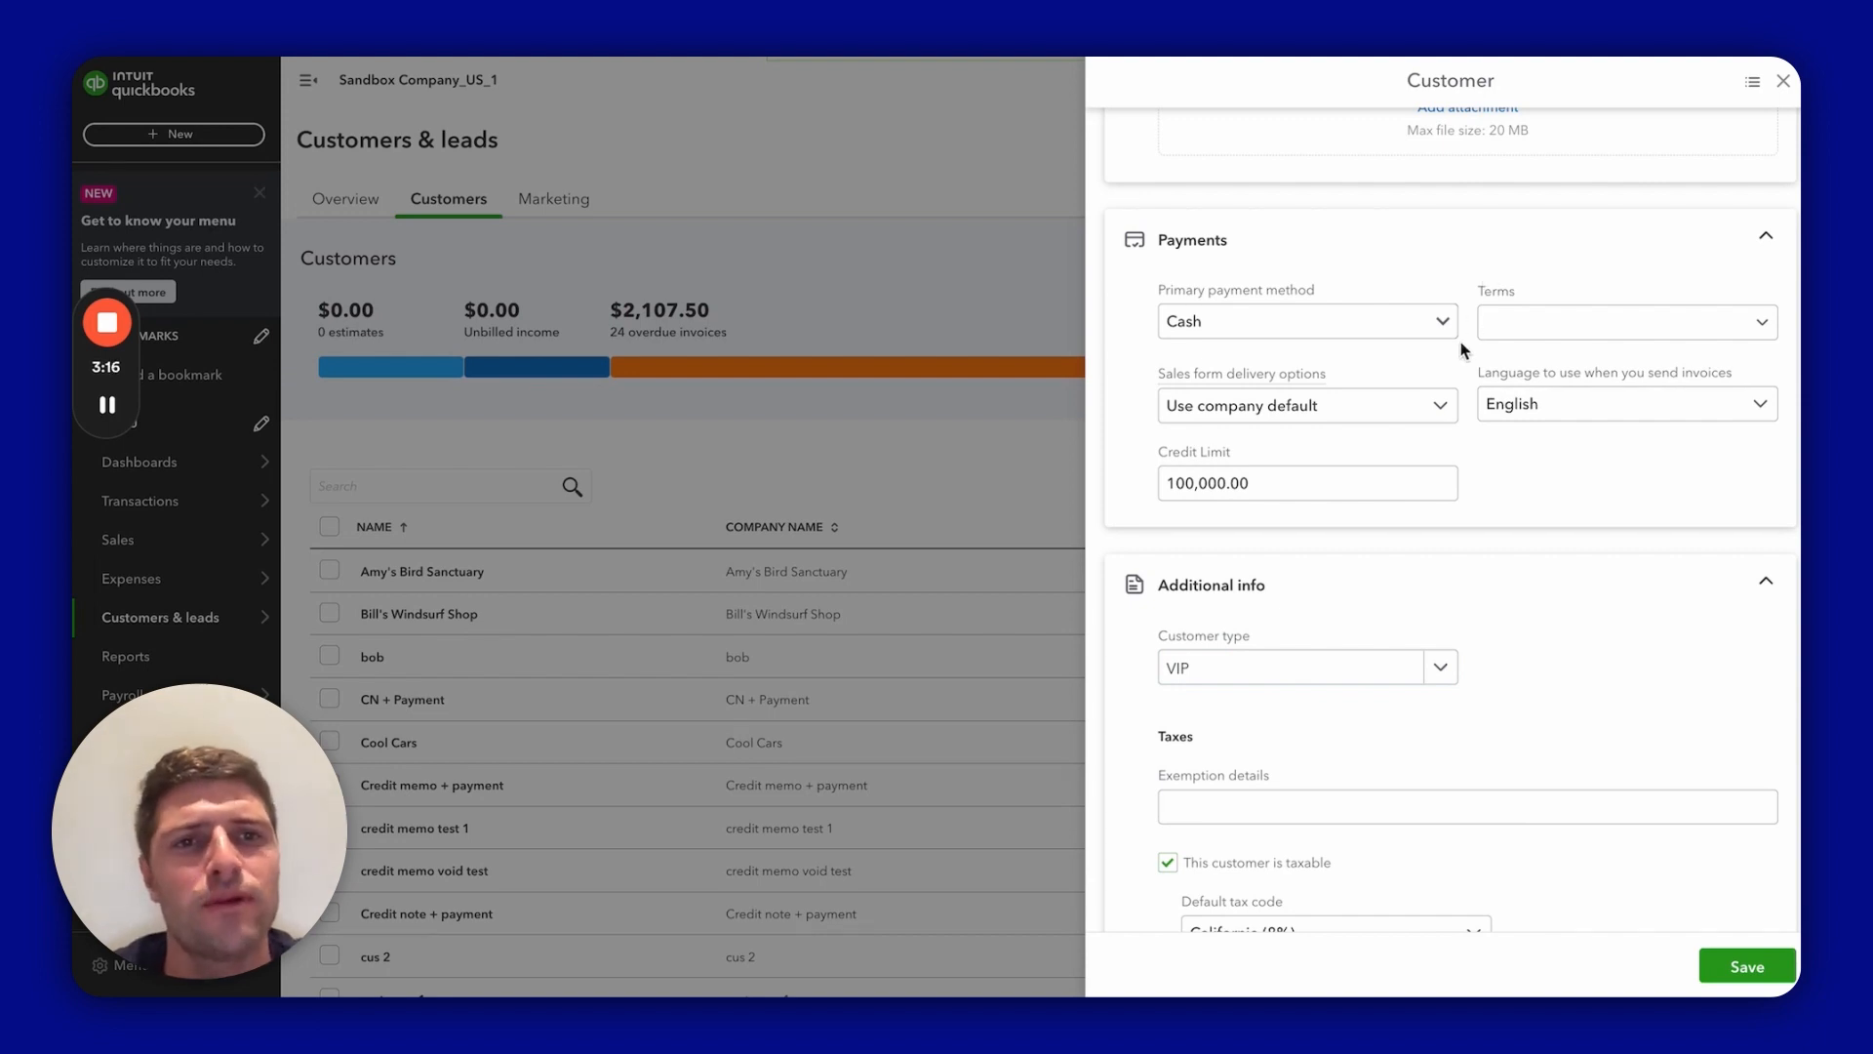
scroll(1448, 618, "down", 4)
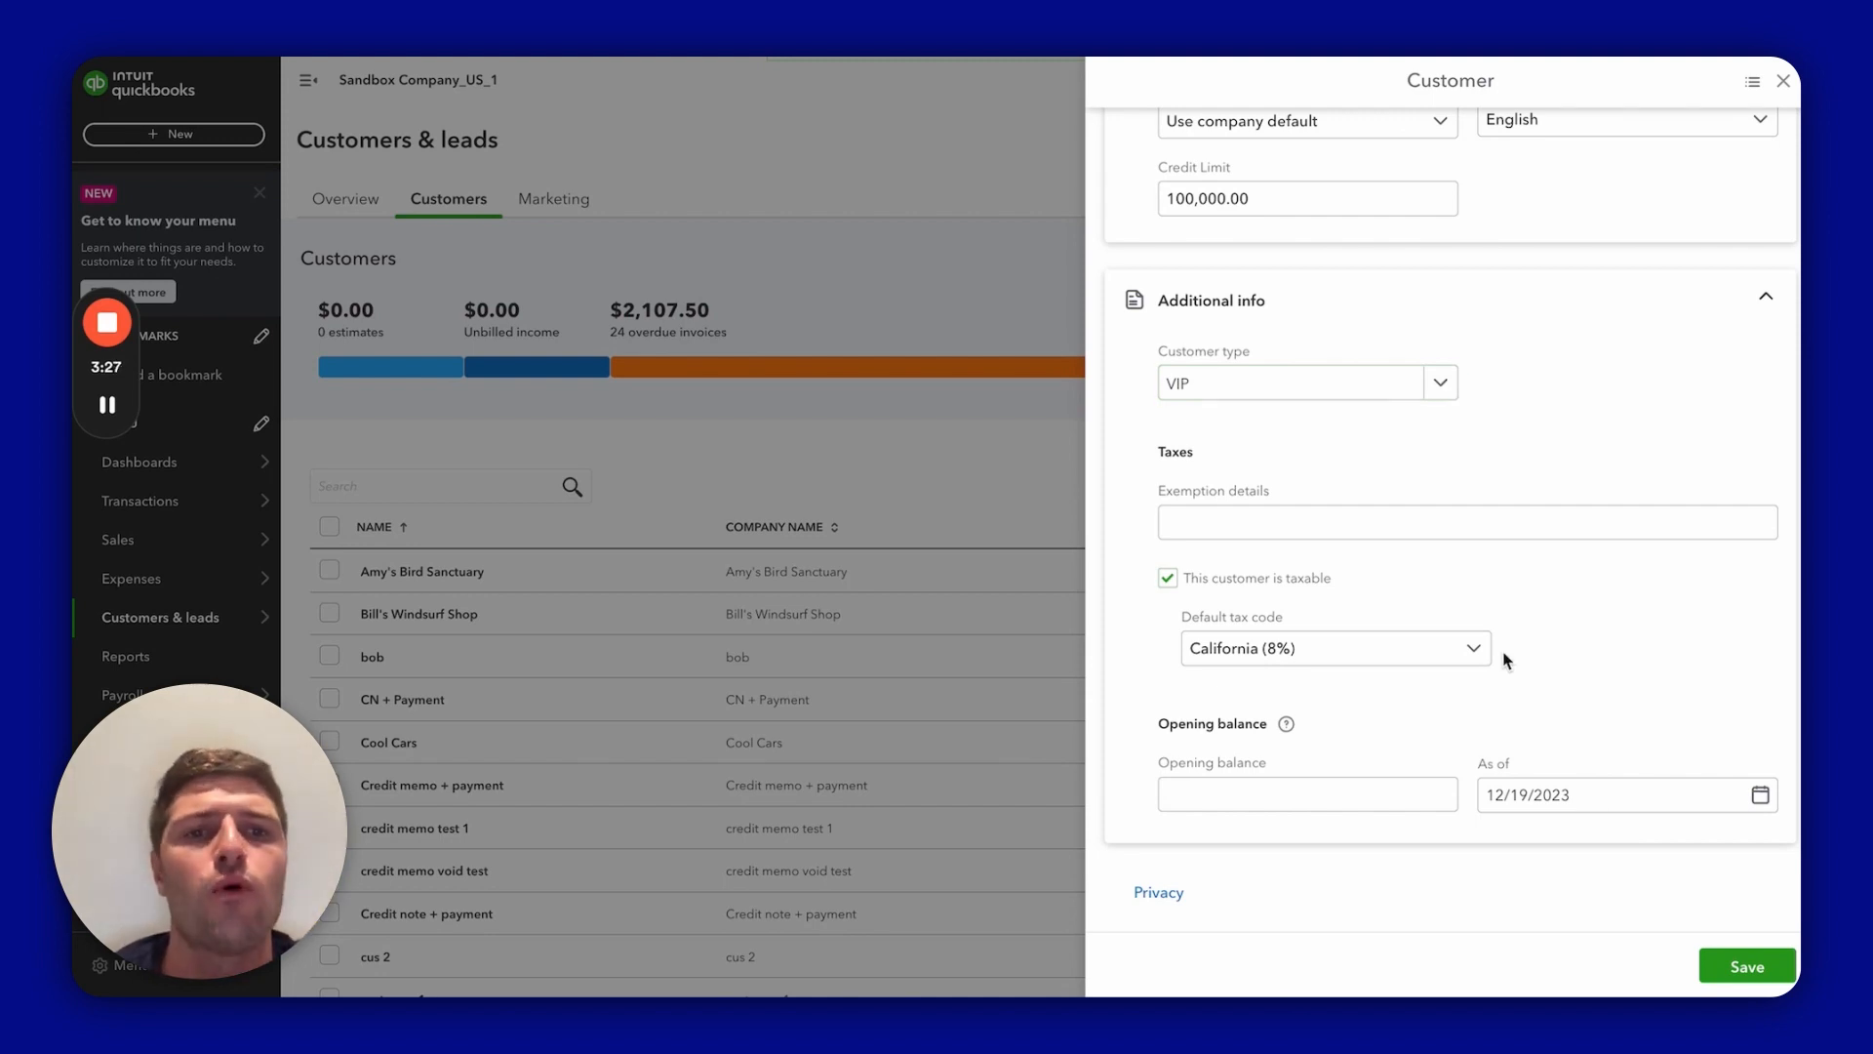
left_click(1739, 966)
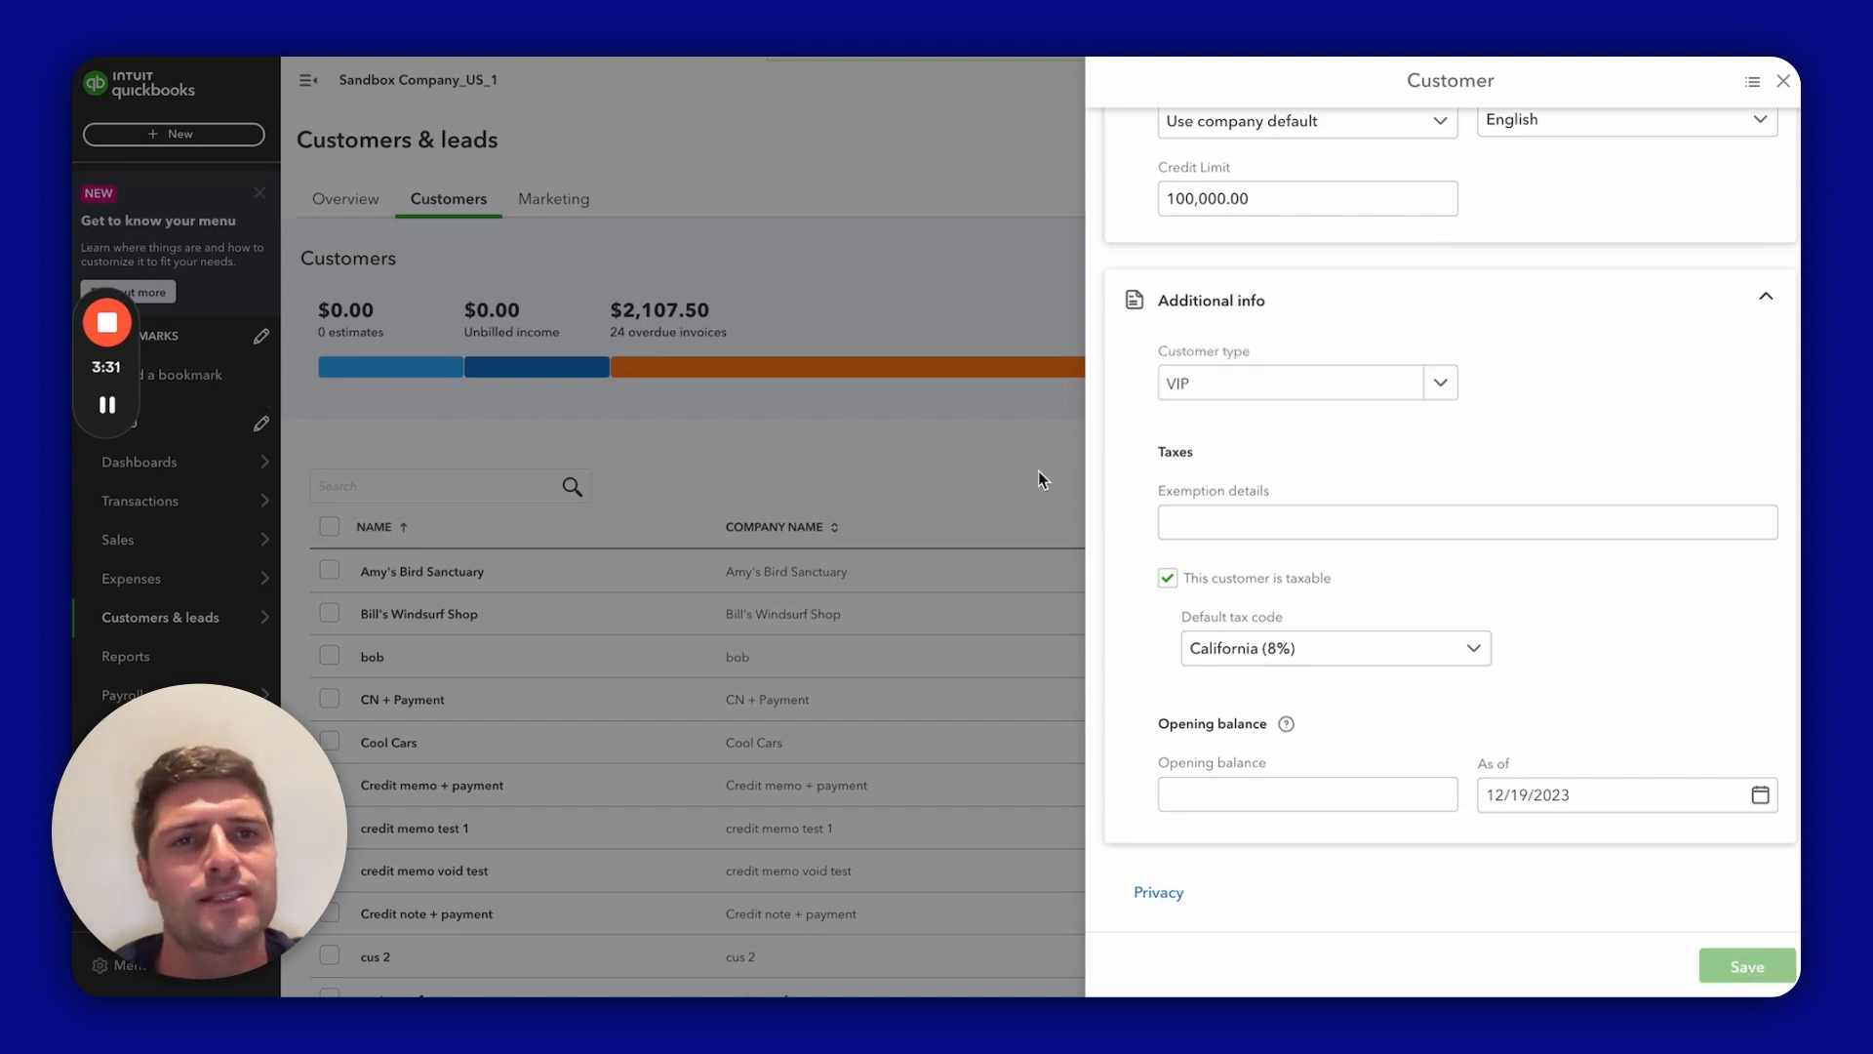